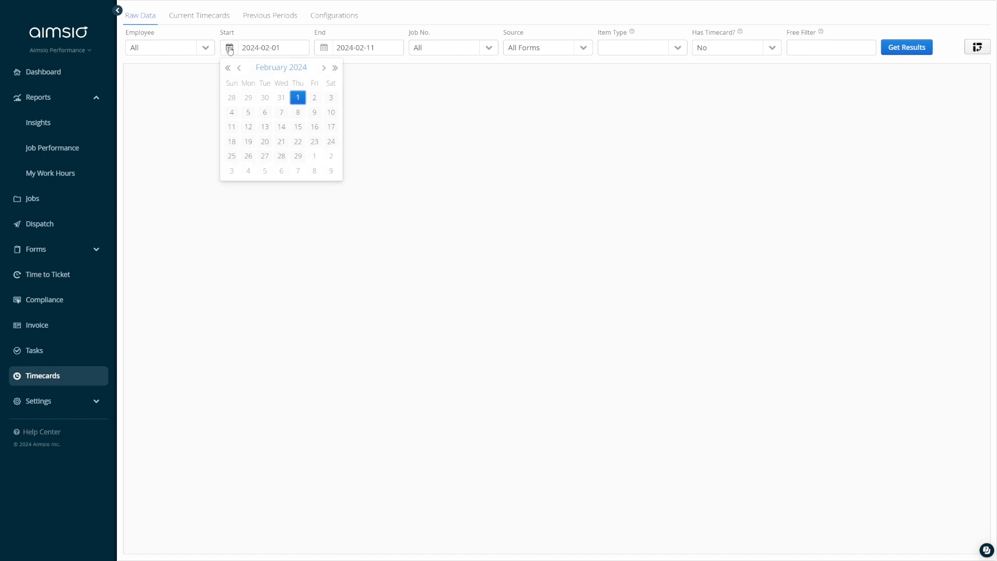
# Retrieve the raw data entries without timecards dated from 2024-02-25 to 2024-03-09
pyautogui.click(231, 156)
pyautogui.click(325, 51)
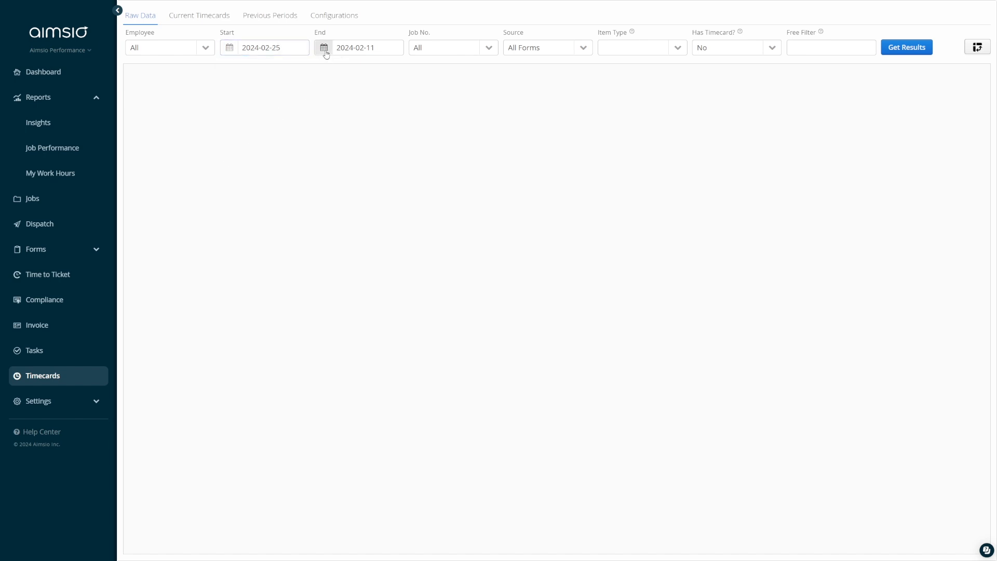
pyautogui.click(426, 172)
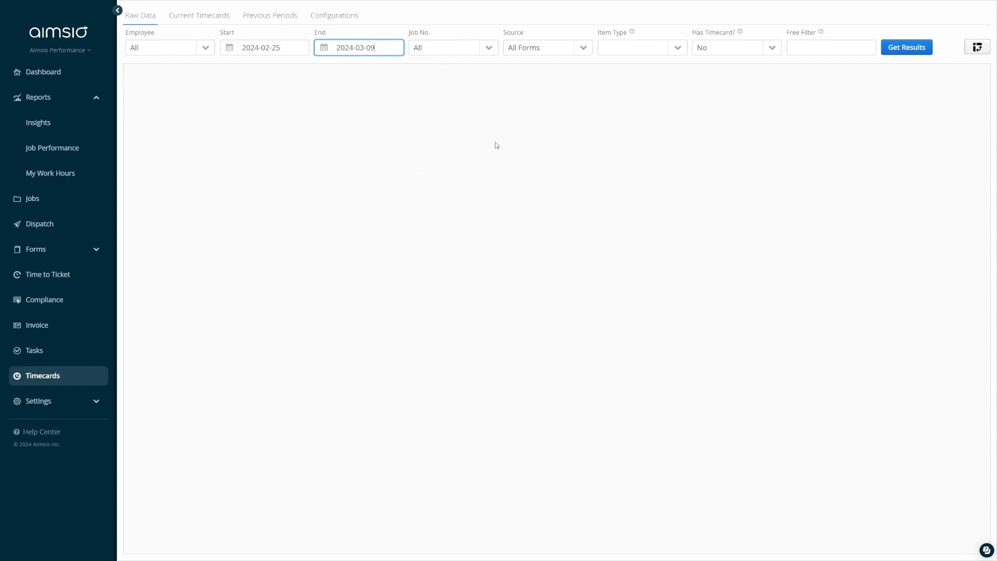
pyautogui.click(776, 52)
pyautogui.click(773, 32)
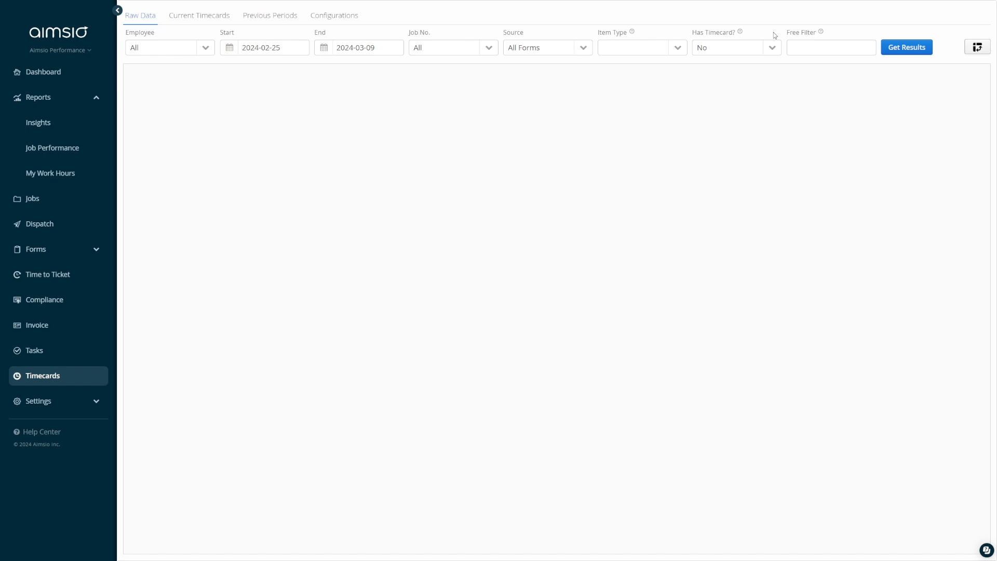
pyautogui.click(900, 52)
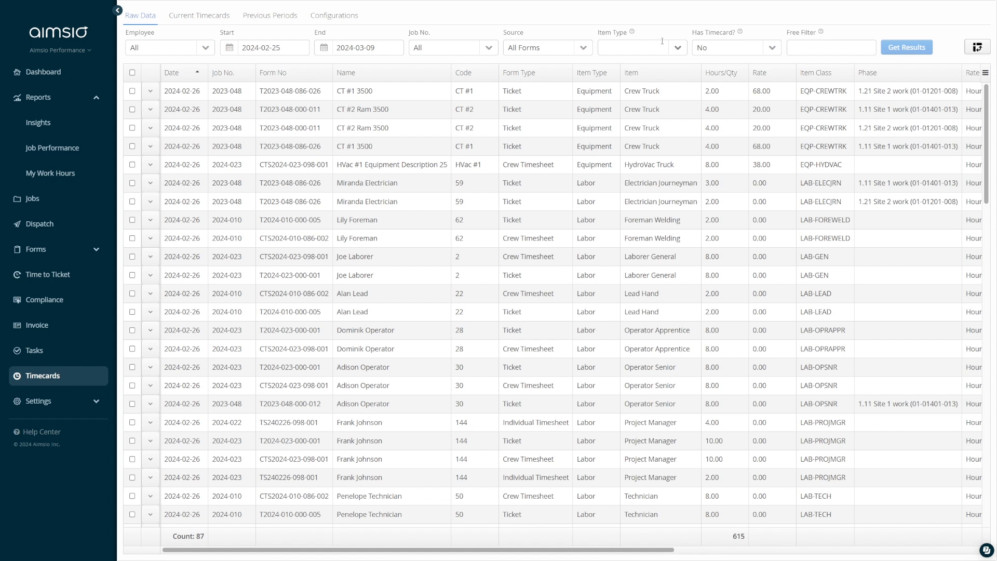
# Set the source filter to Individual Timesheet, and extract timecards for all entries listed in the raw data
pyautogui.click(583, 49)
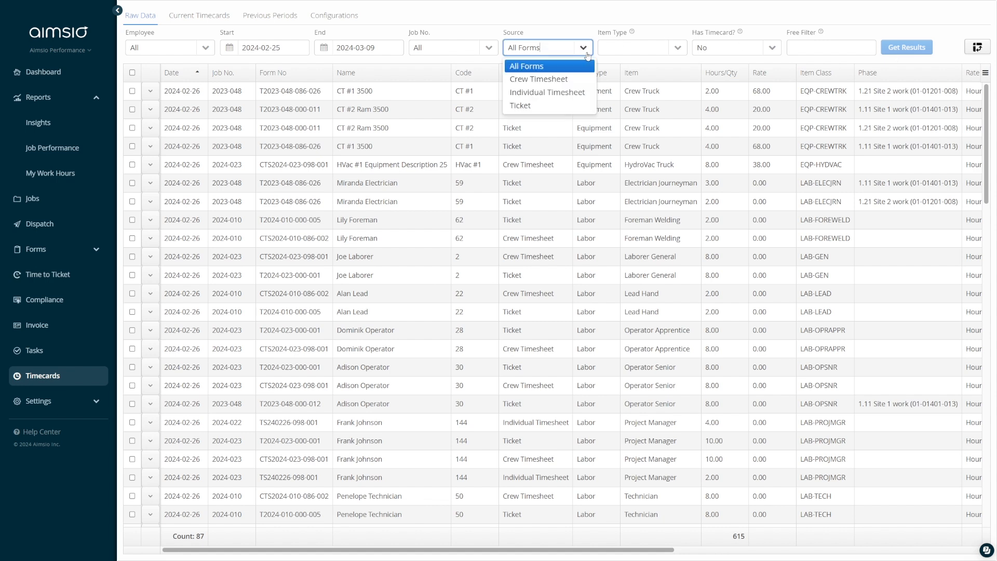
pyautogui.click(587, 92)
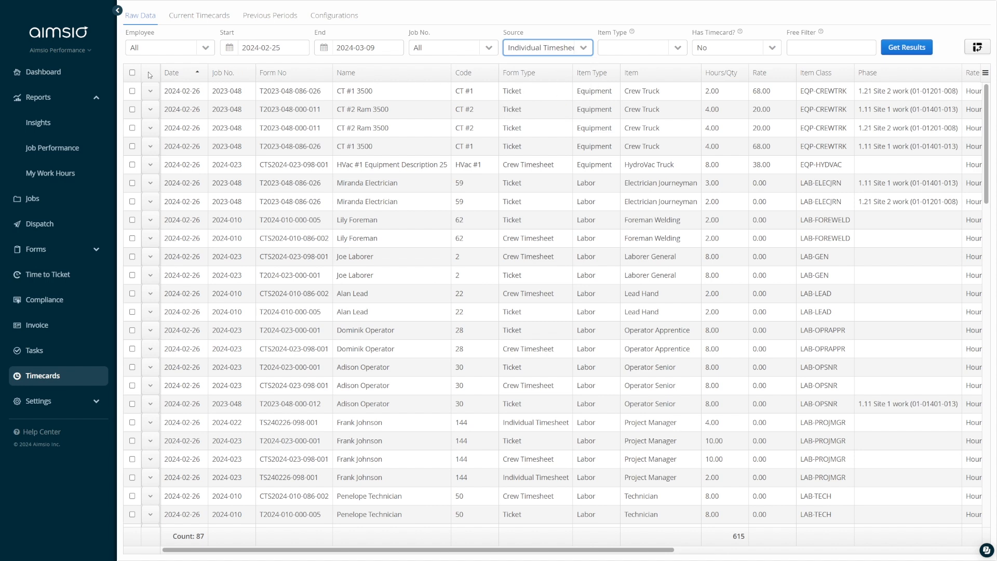
pyautogui.click(133, 73)
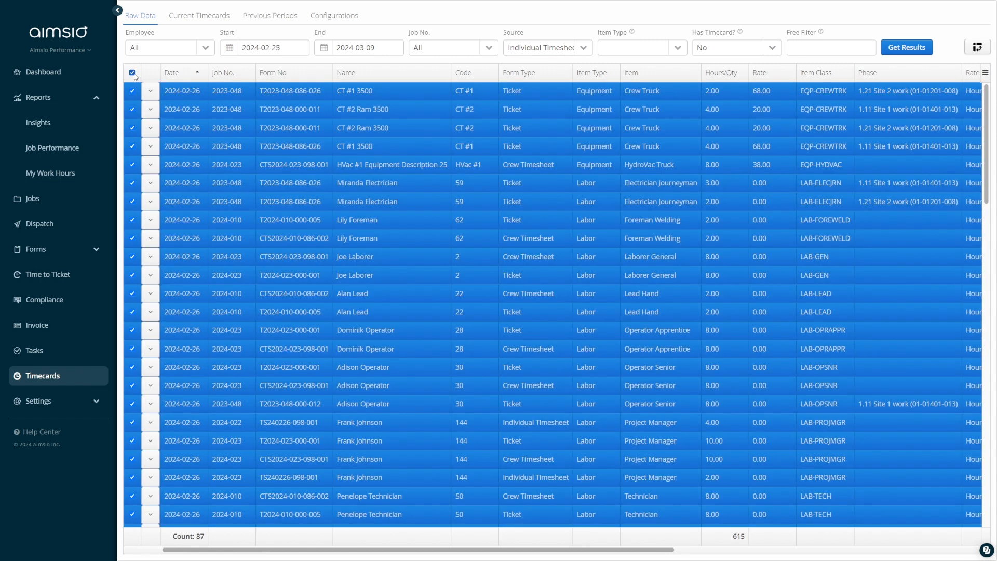
pyautogui.rightClick(258, 146)
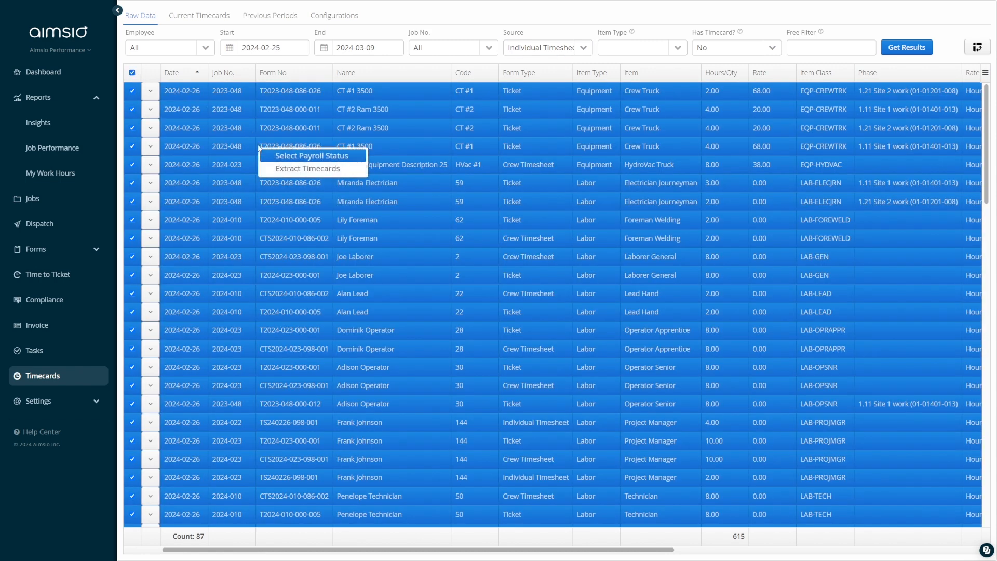
pyautogui.click(291, 171)
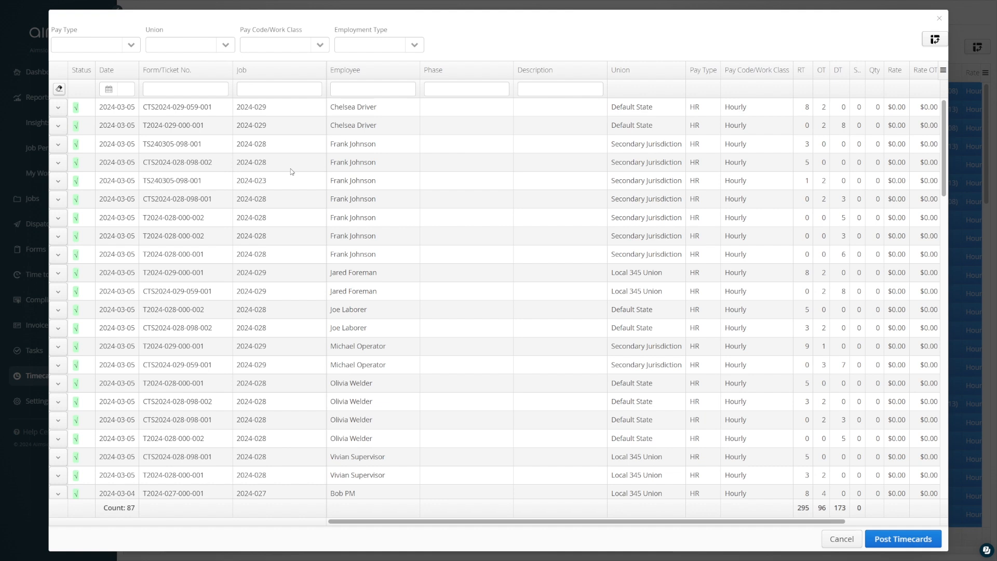
pyautogui.click(62, 188)
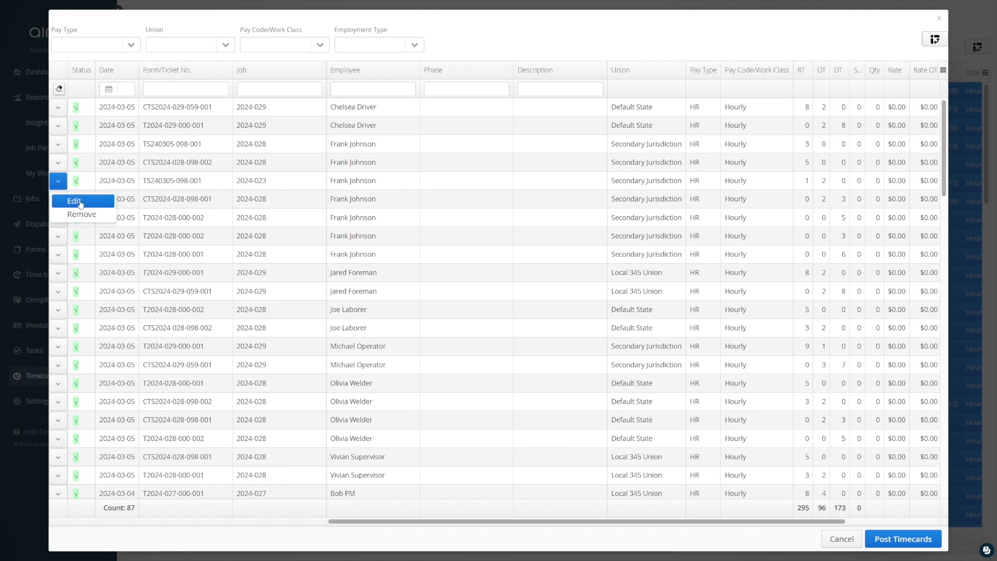
pyautogui.click(76, 202)
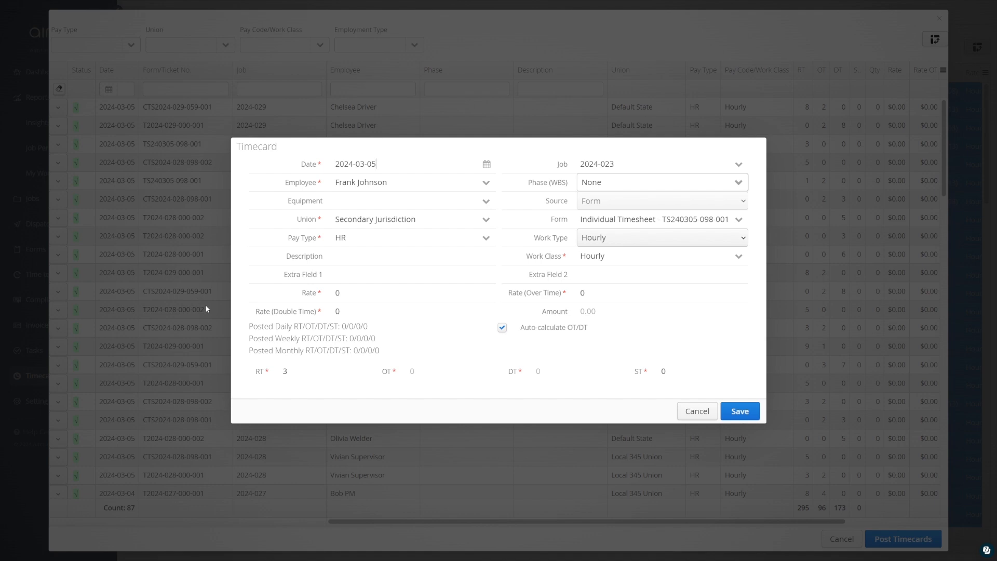
pyautogui.moveTo(291, 373); pyautogui.dragTo(278, 378)
pyautogui.write('4')
pyautogui.click(739, 411)
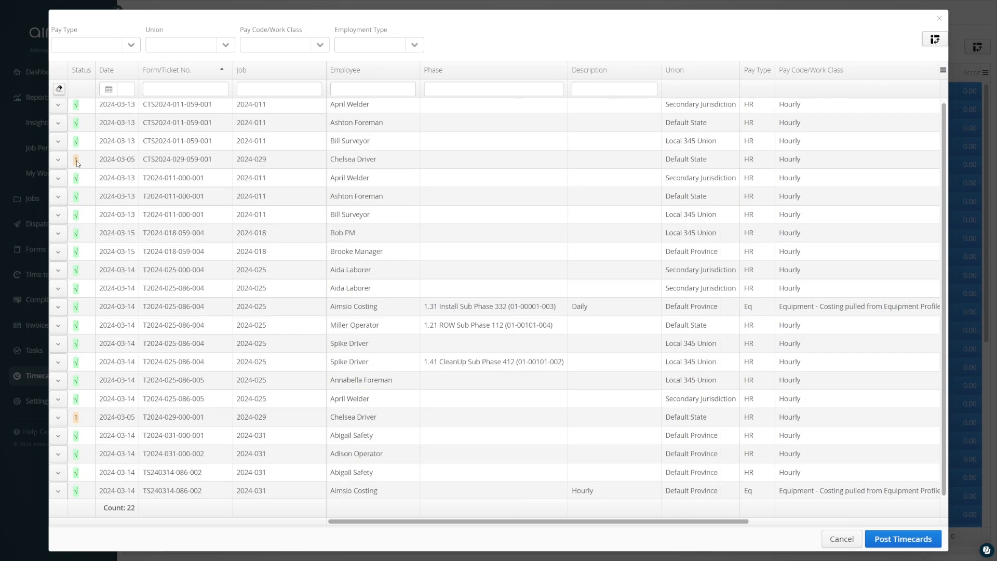
pyautogui.click(58, 160)
pyautogui.click(75, 194)
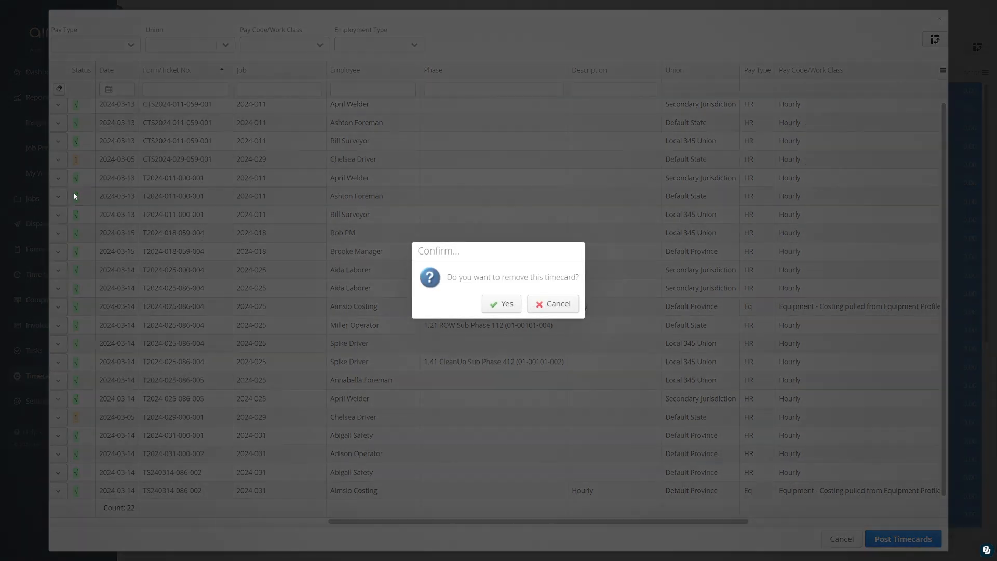
pyautogui.click(502, 307)
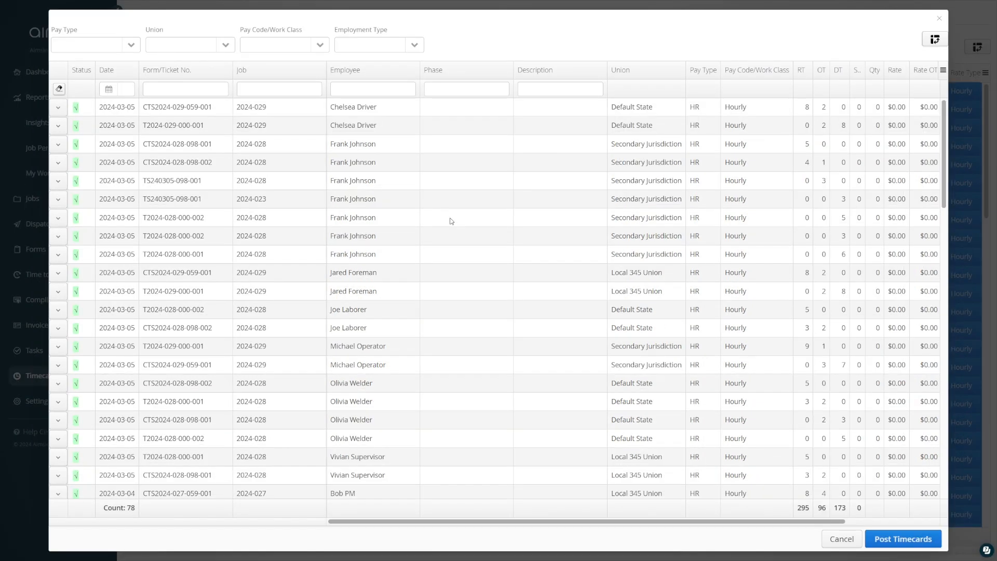
pyautogui.click(899, 537)
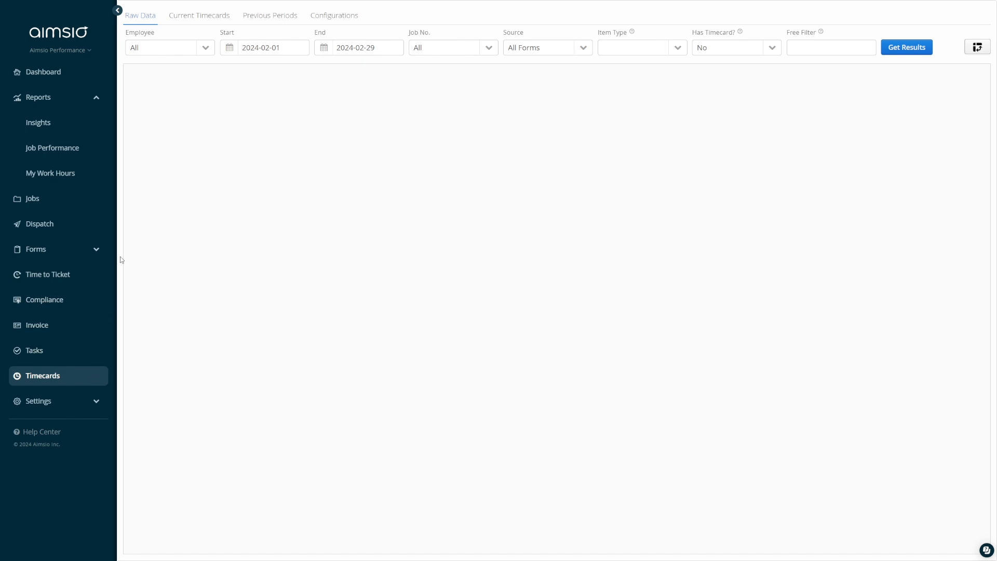
pyautogui.click(197, 22)
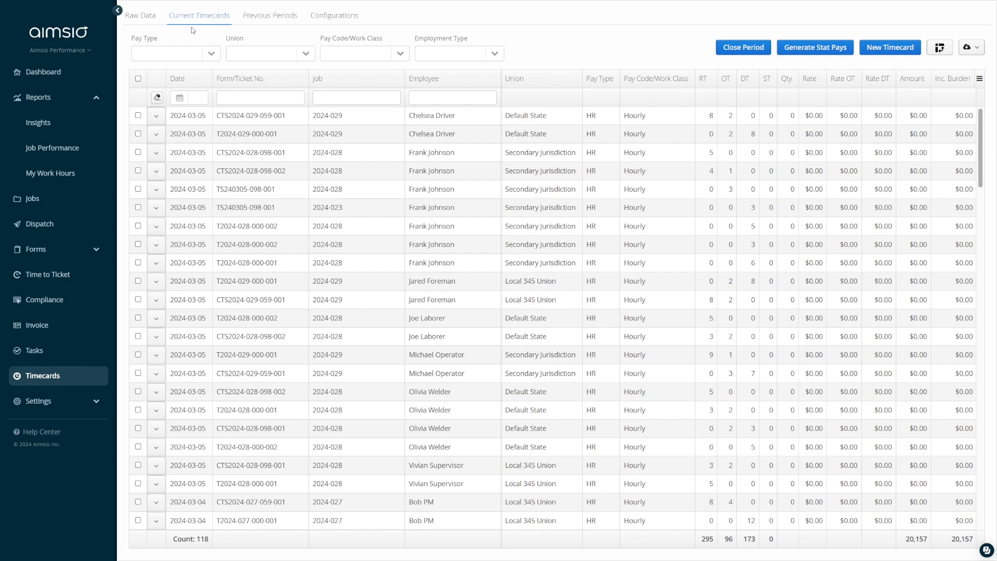
pyautogui.click(160, 137)
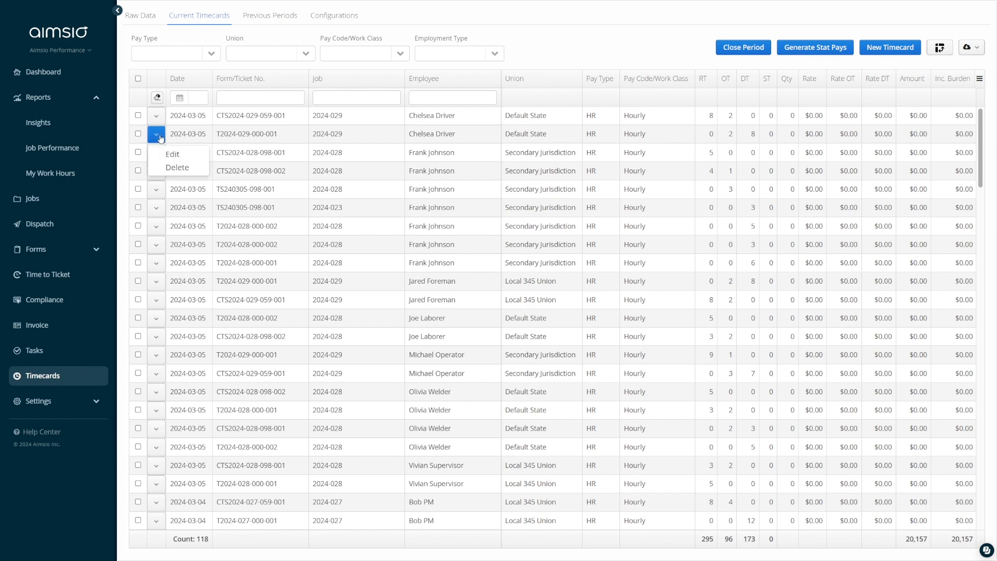
pyautogui.click(179, 155)
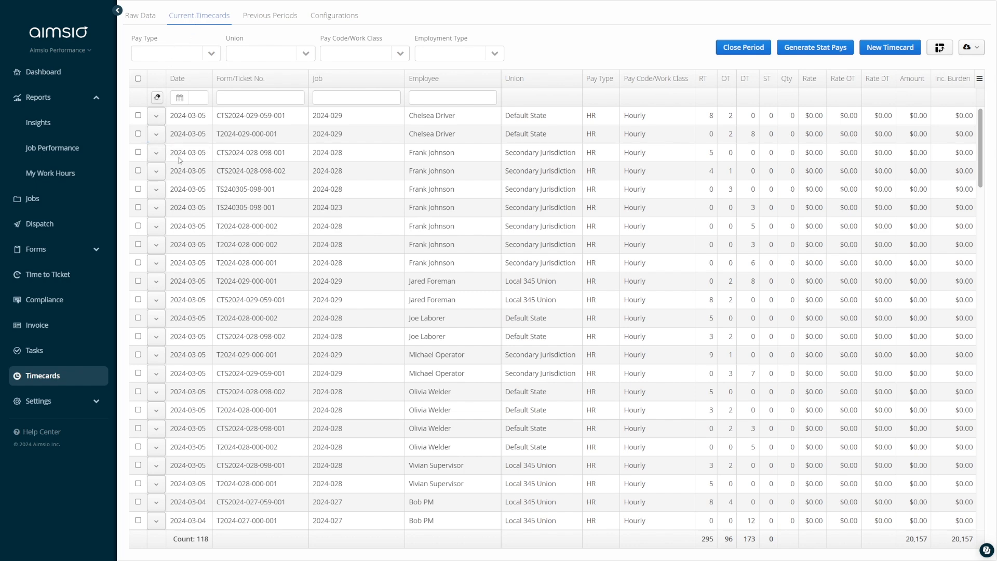
pyautogui.write('1')
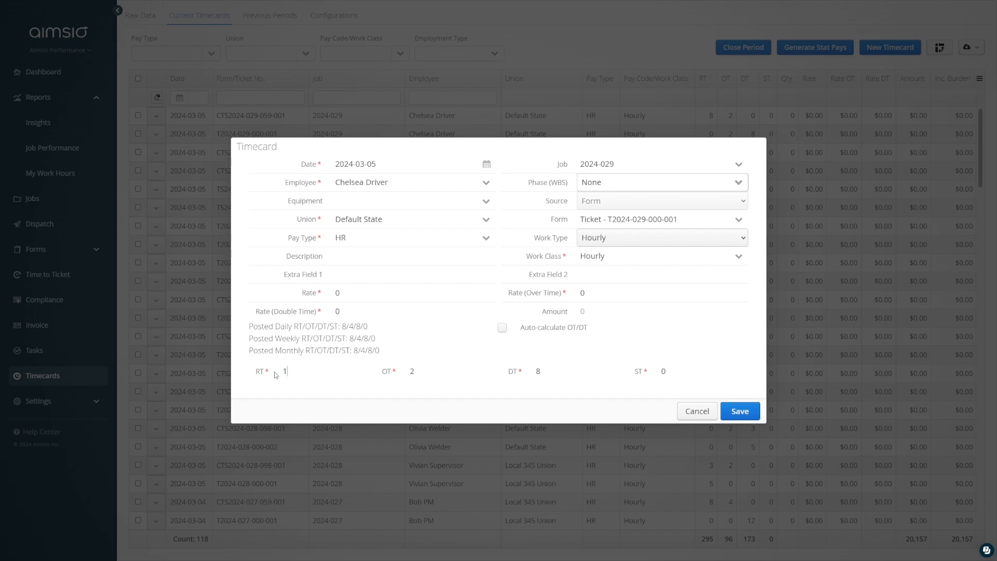
pyautogui.click(740, 411)
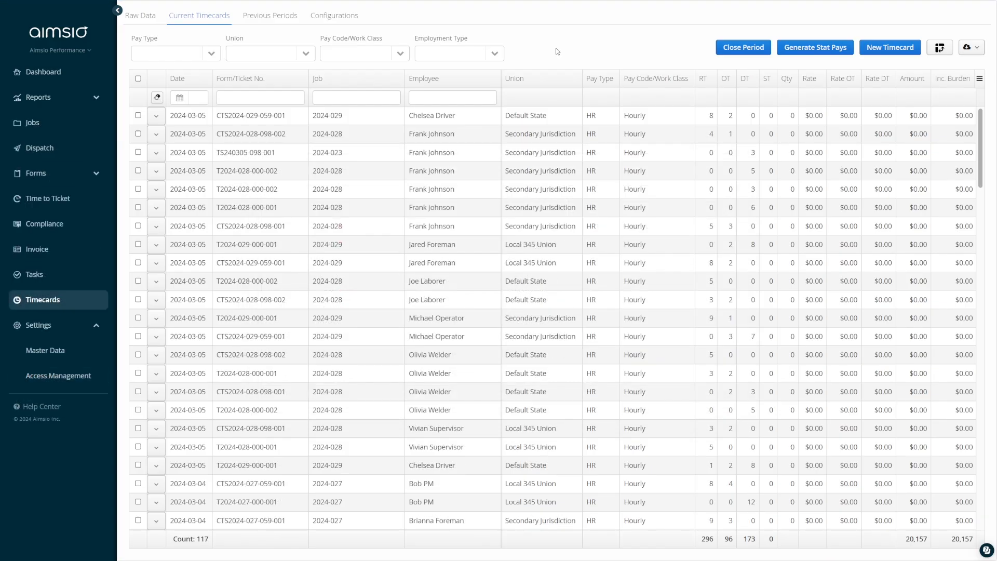
pyautogui.click(156, 230)
pyautogui.click(168, 260)
pyautogui.click(497, 303)
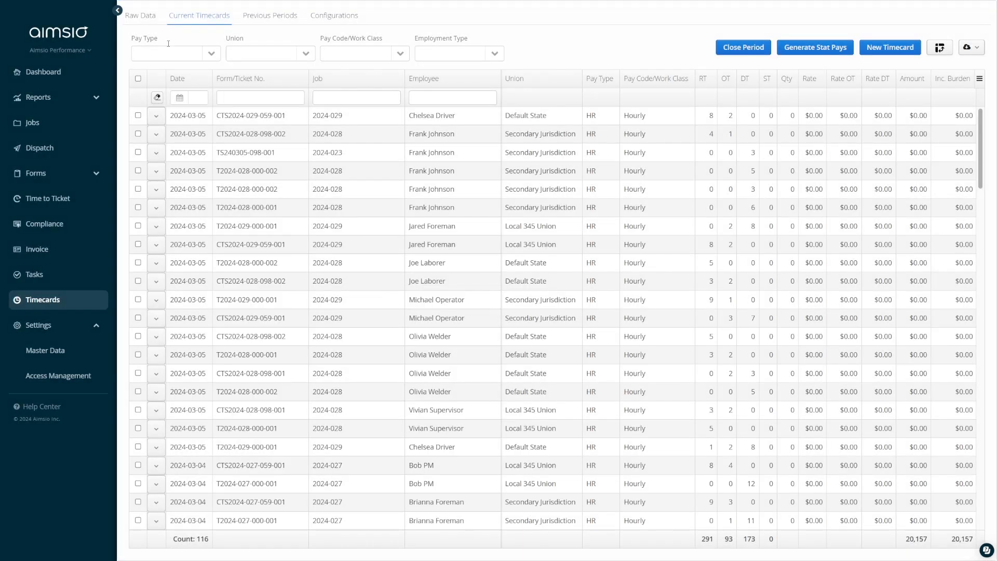
# Retrieve the raw data entries without timecards for only the employee whose timecard was just deleted
pyautogui.click(152, 23)
pyautogui.click(153, 46)
pyautogui.write('Frank')
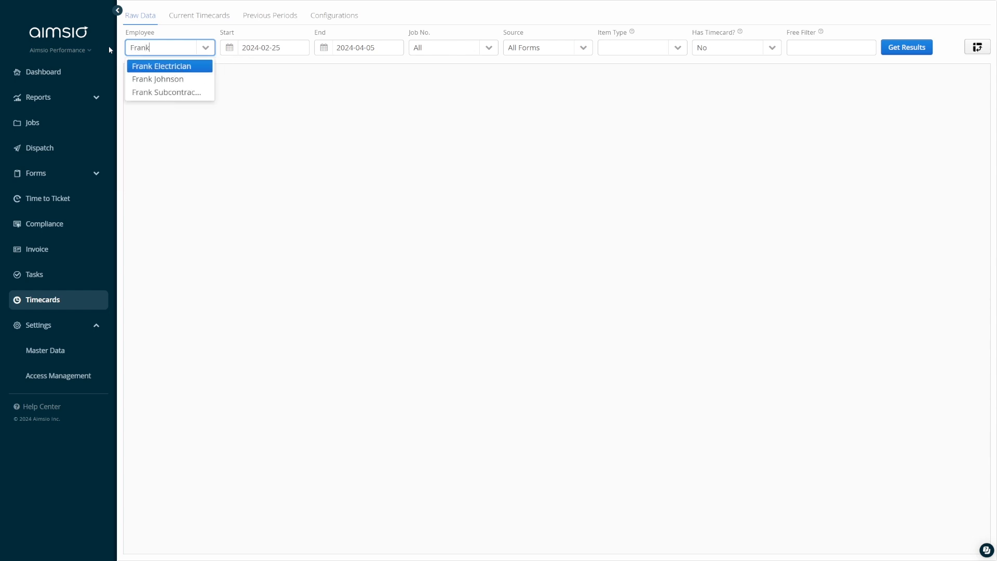
pyautogui.click(139, 79)
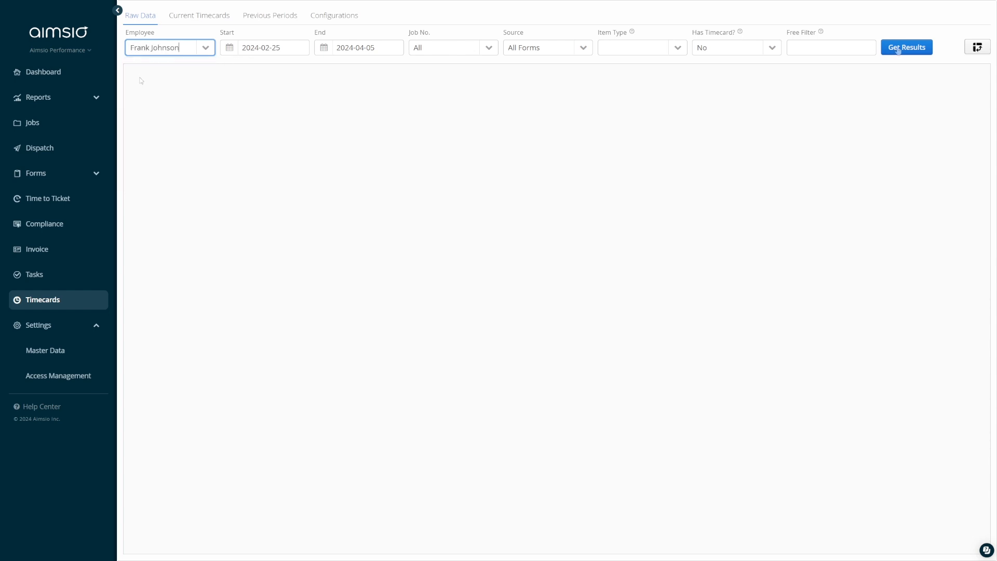
pyautogui.click(897, 48)
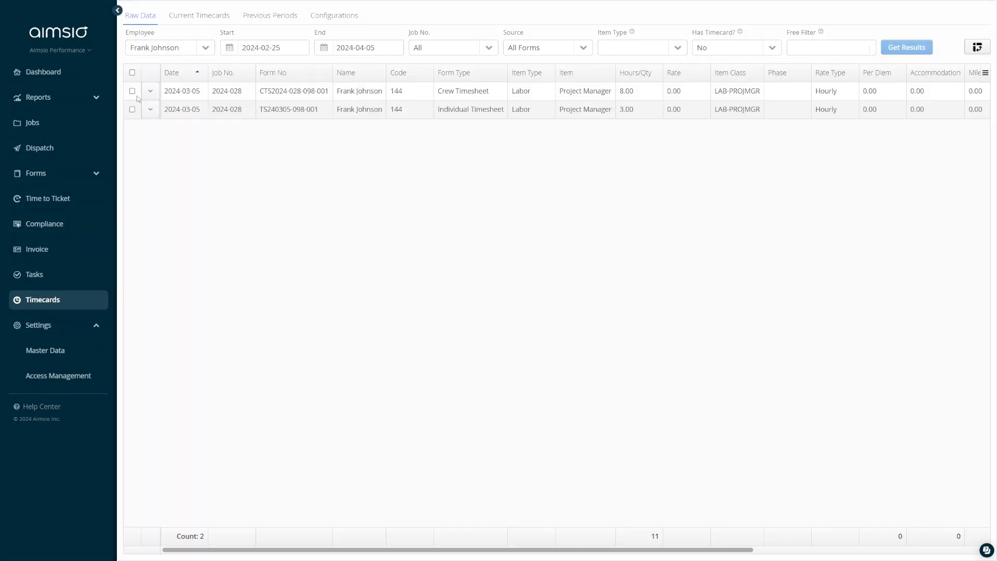
pyautogui.click(136, 94)
pyautogui.rightClick(336, 99)
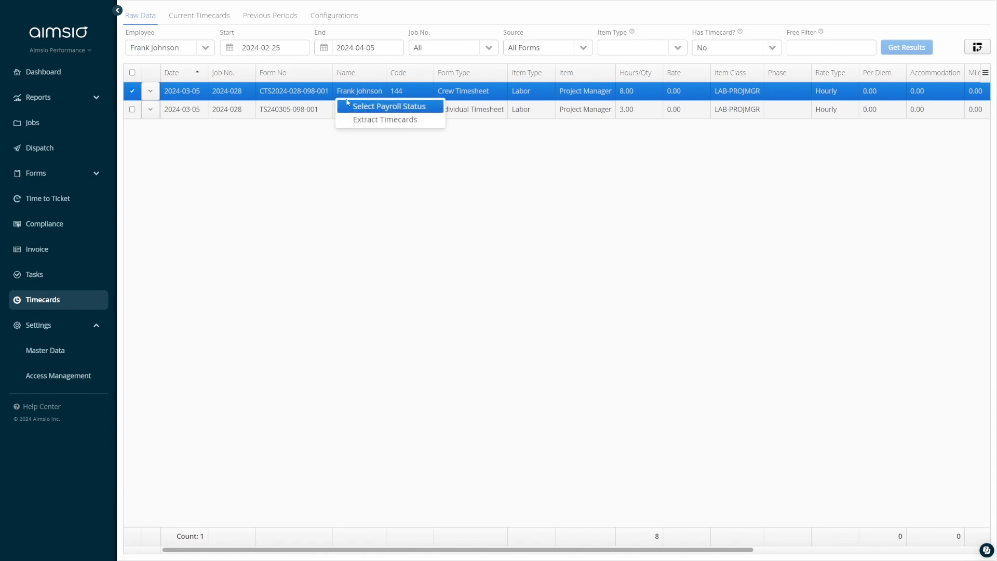
pyautogui.click(383, 120)
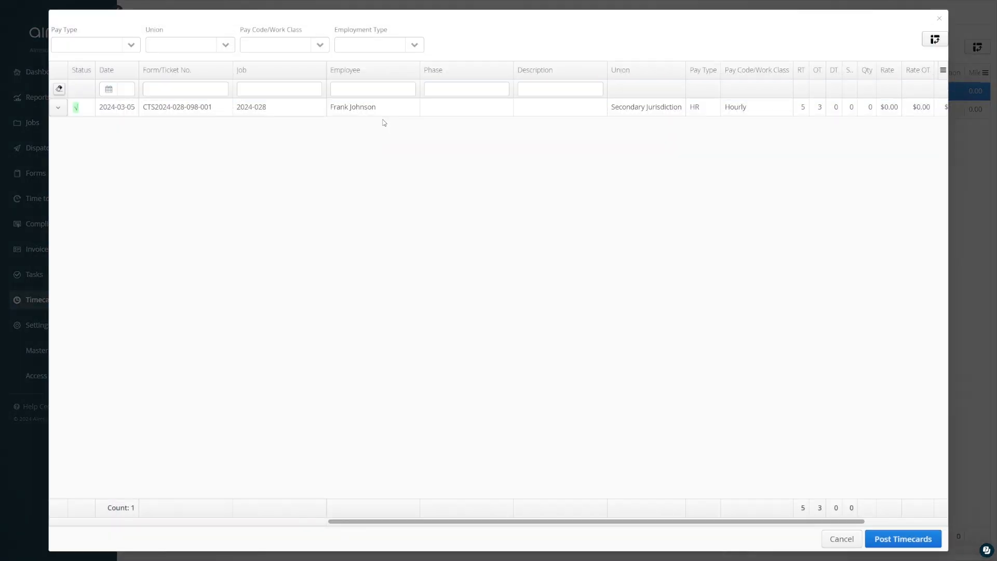
pyautogui.click(882, 540)
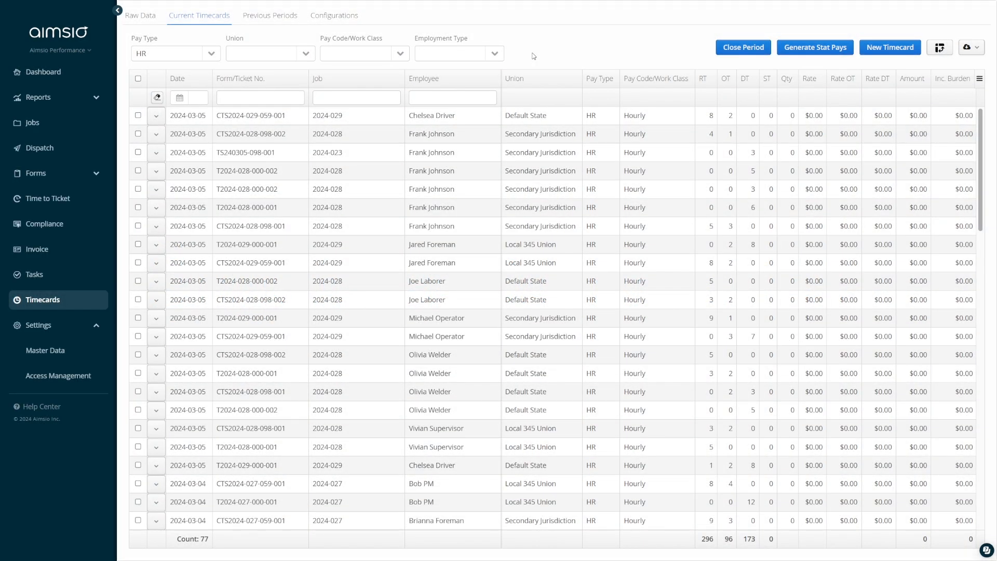
# Select all current timecards of pay type HR and open the email notifications list for them
pyautogui.click(137, 81)
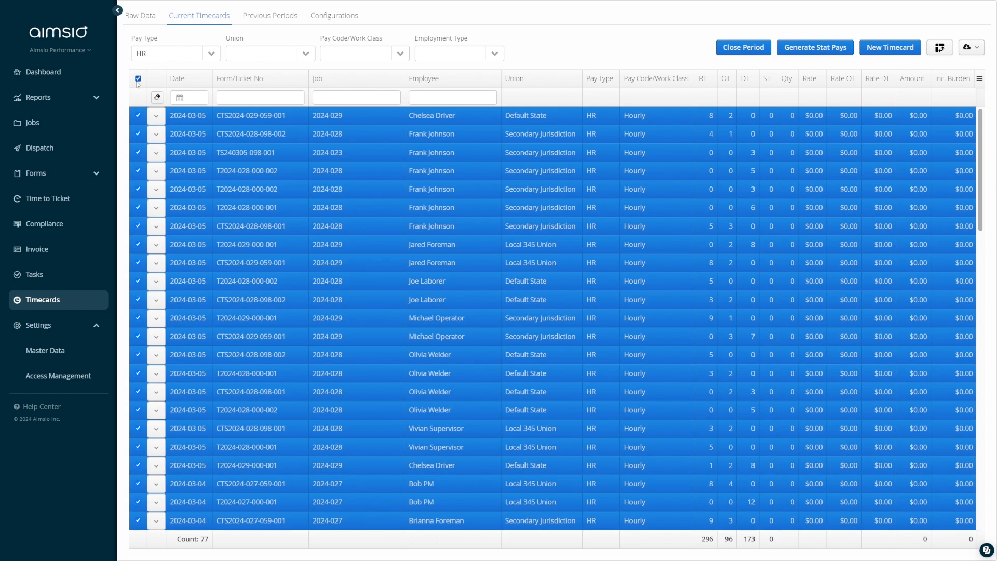
pyautogui.rightClick(299, 159)
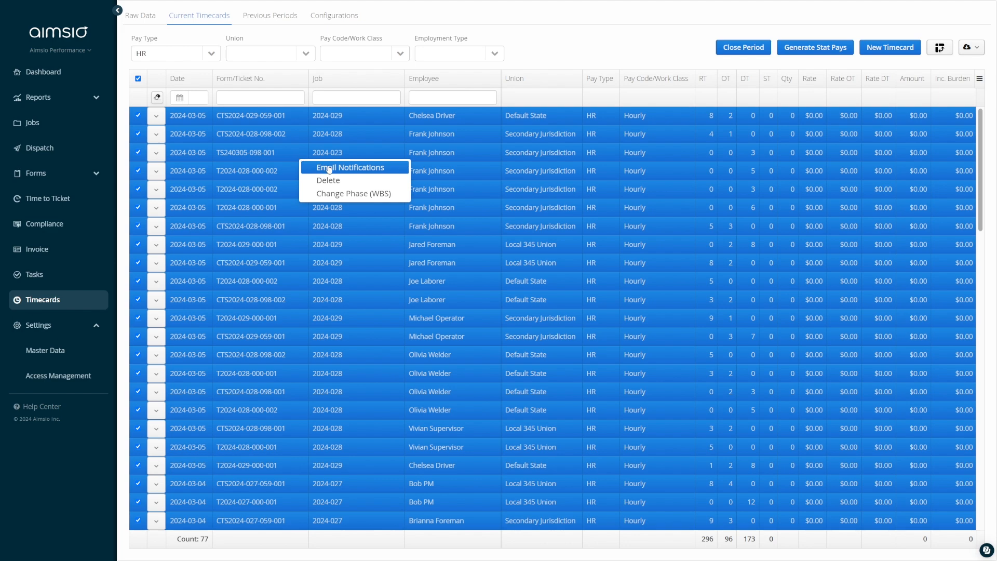
pyautogui.click(352, 167)
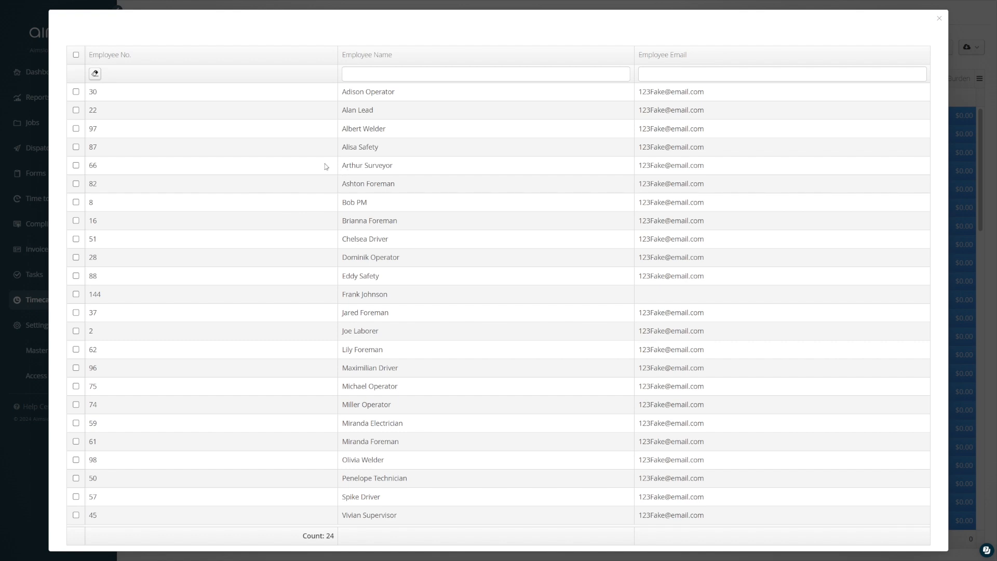
# Generate PDFs with just quantities for all employees in the notification list and download them
pyautogui.click(76, 55)
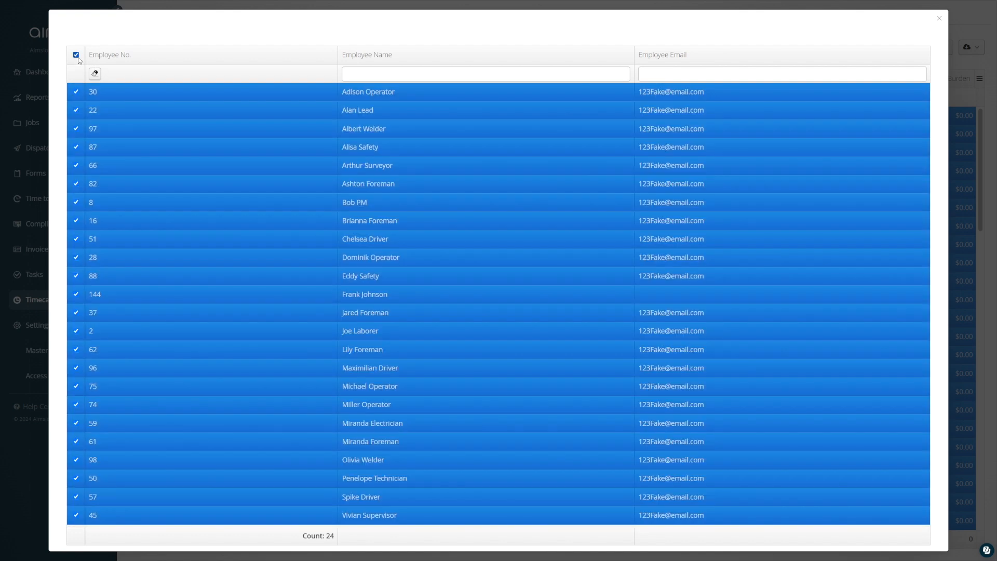
pyautogui.rightClick(166, 115)
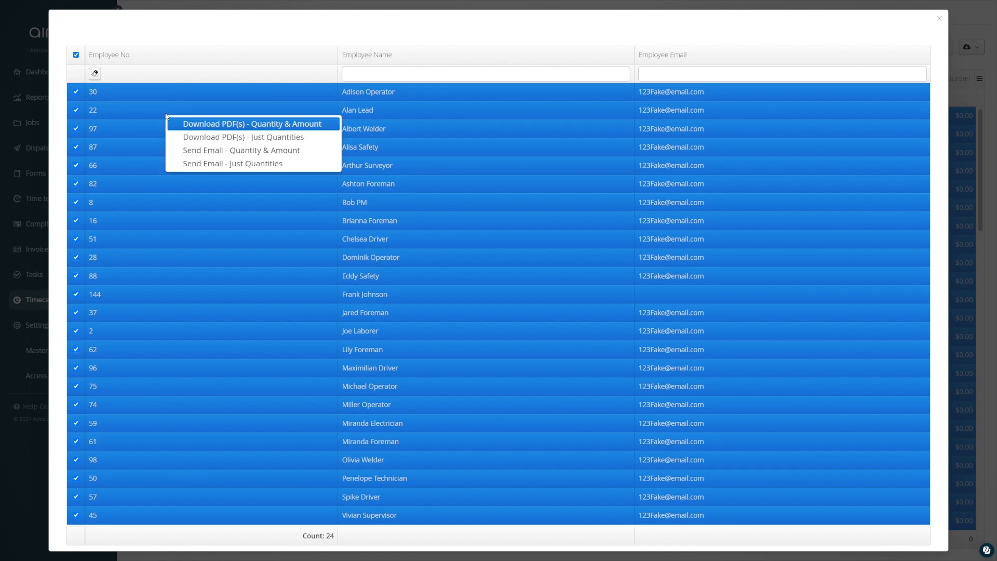
pyautogui.click(204, 138)
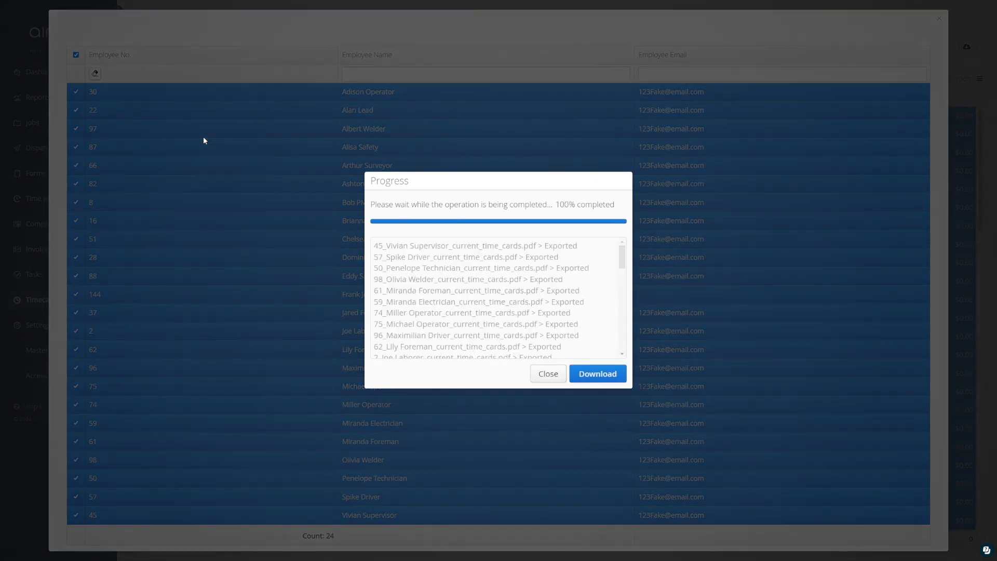
pyautogui.click(590, 377)
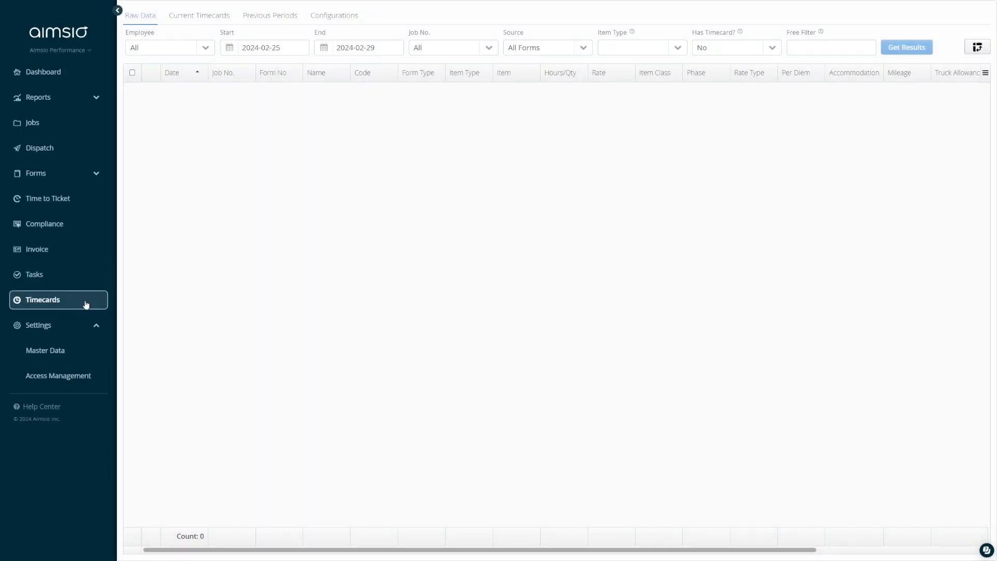
# Filter the current timecards to pay type HR and close the pay period for them
pyautogui.click(203, 23)
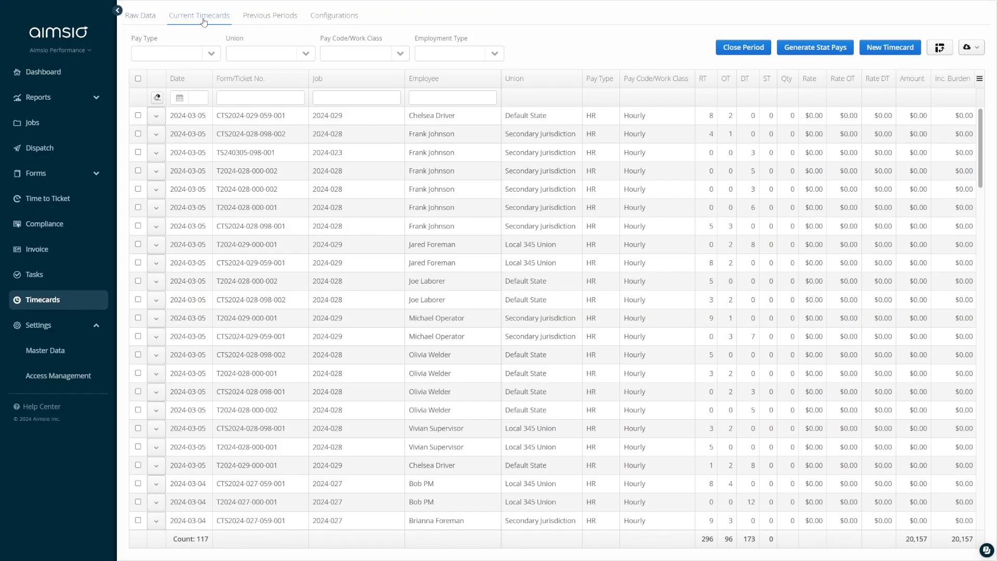
pyautogui.click(210, 54)
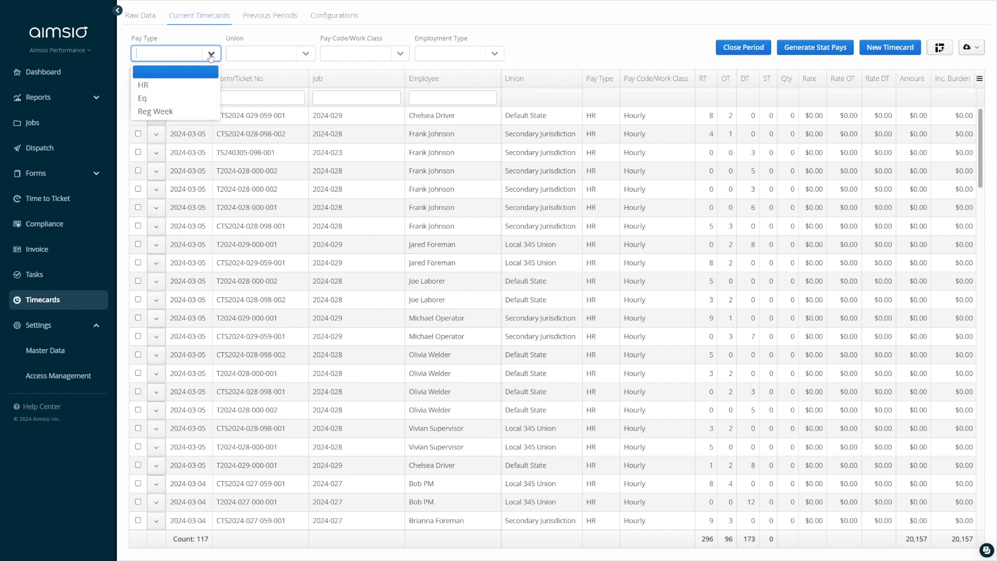
pyautogui.click(202, 87)
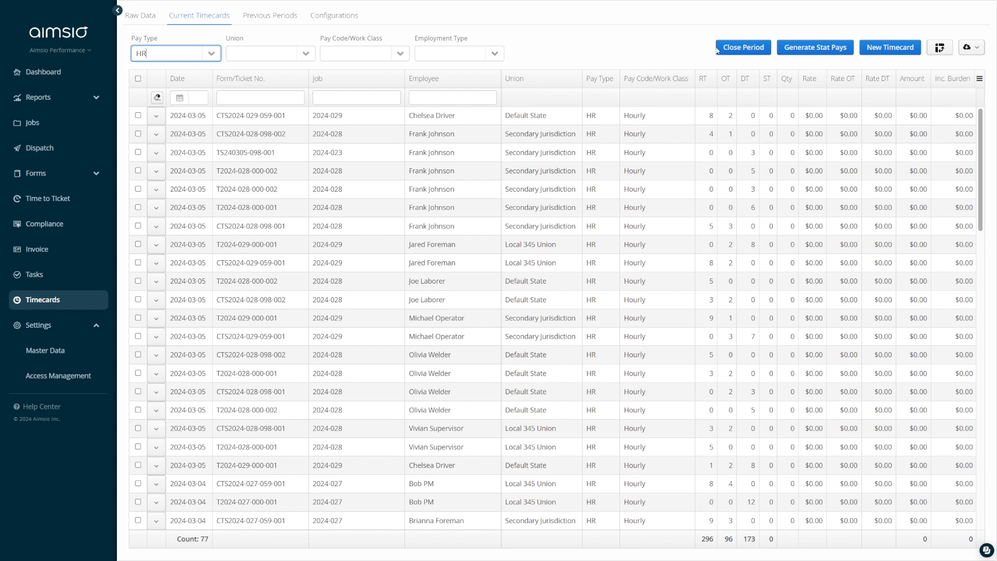
pyautogui.click(741, 50)
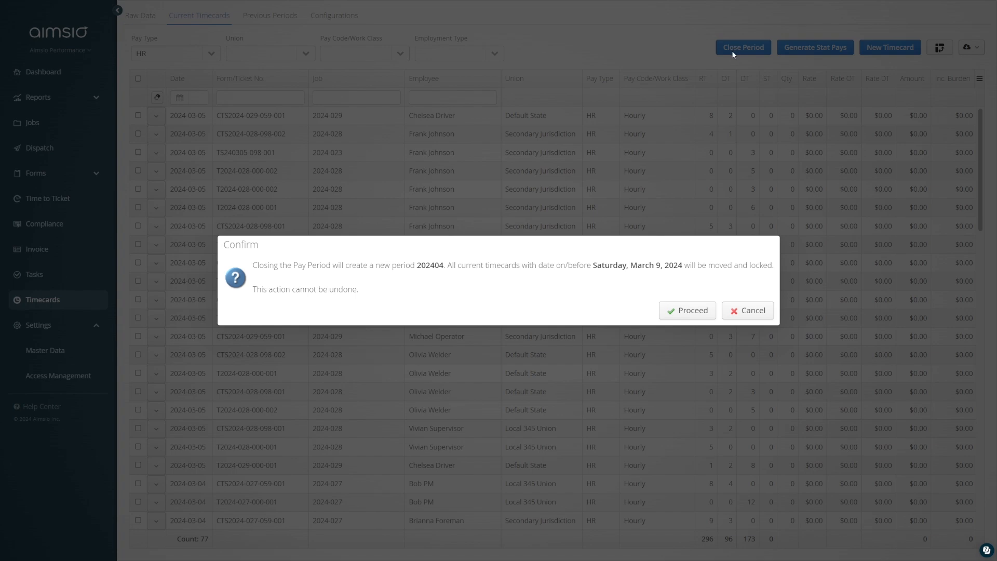
pyautogui.click(696, 312)
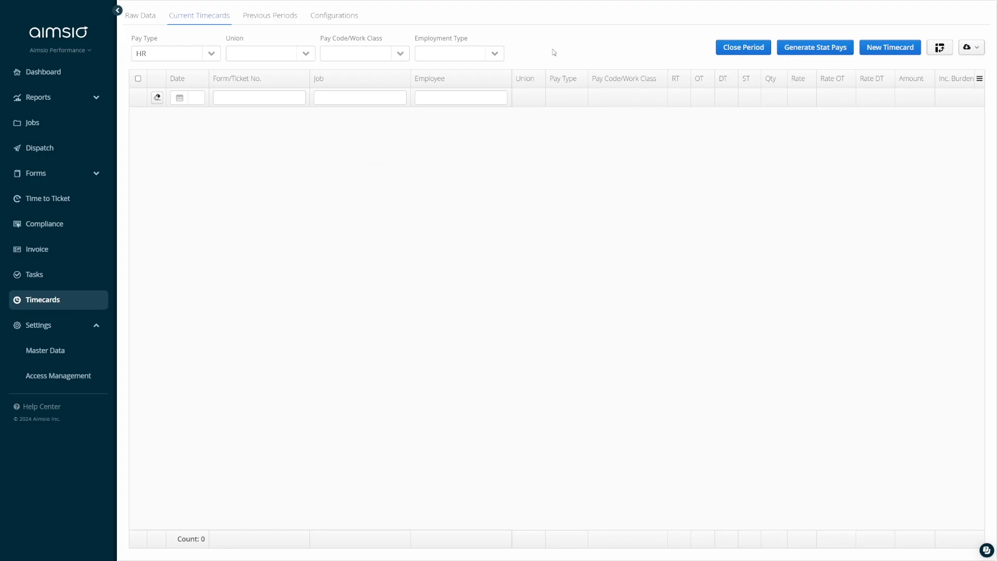
# View the timecards of the previous HR period 202403, then close the view and reopen that period's actions
pyautogui.click(277, 19)
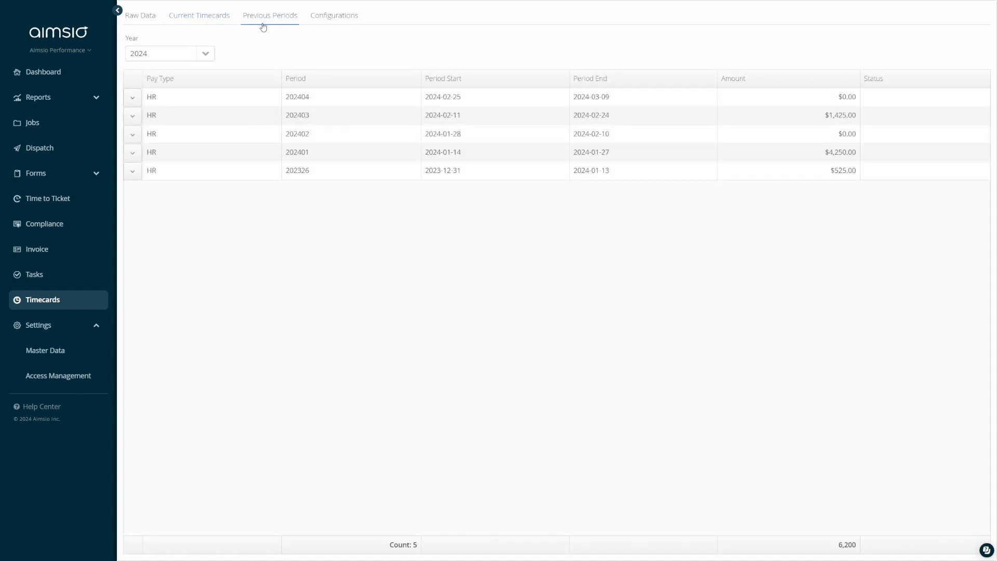
pyautogui.click(132, 117)
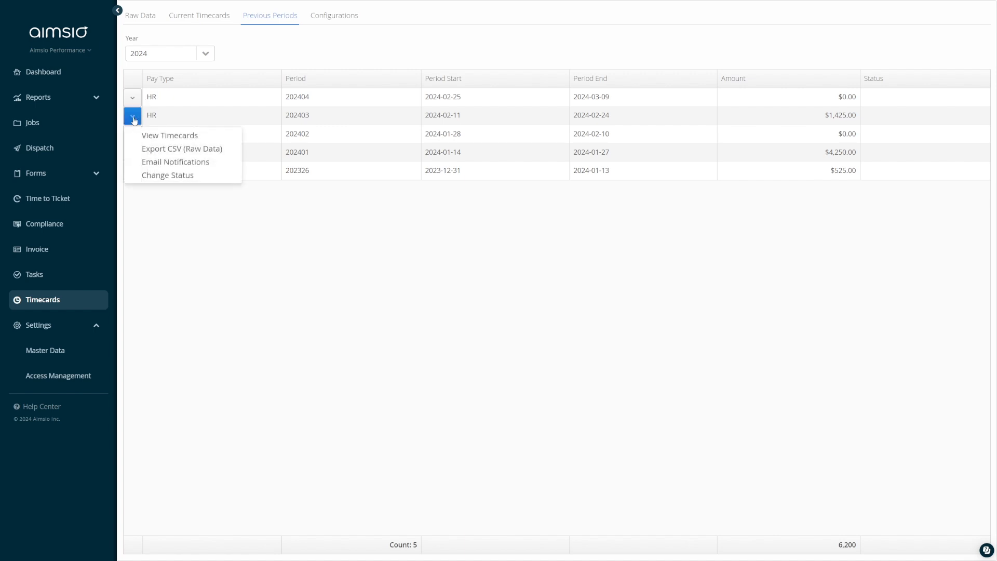
pyautogui.click(145, 136)
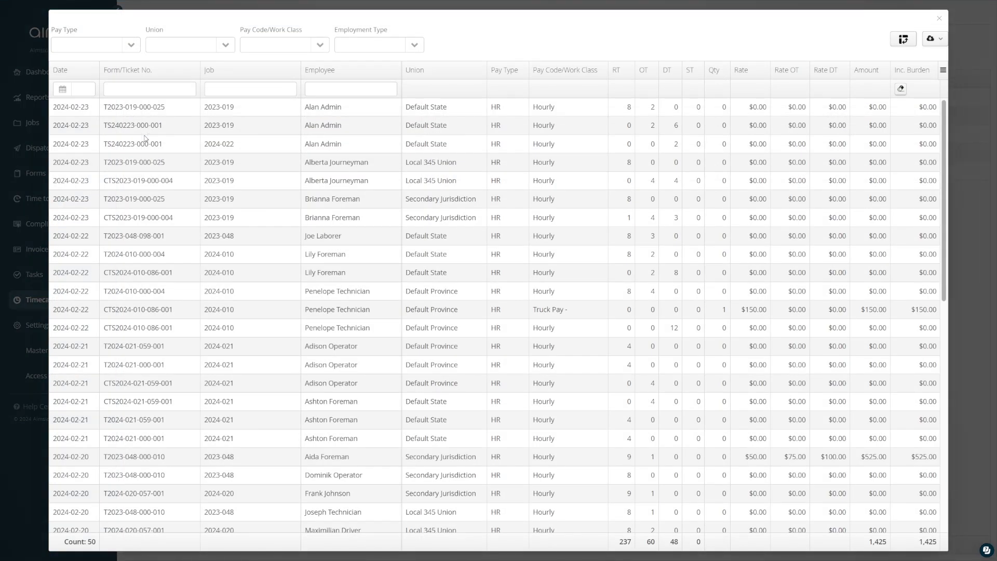
pyautogui.press('Escape')
pyautogui.click(134, 118)
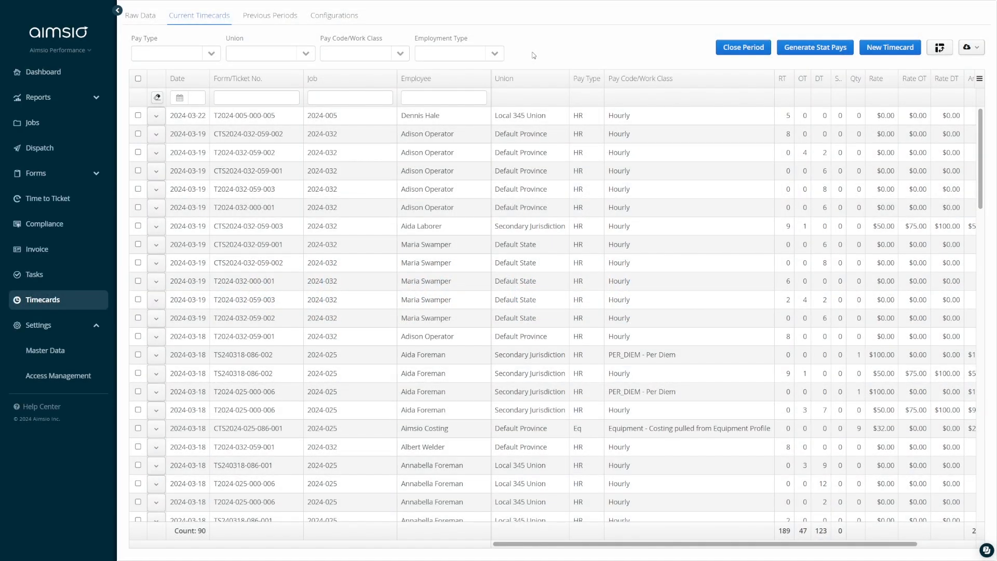
pyautogui.click(293, 175)
pyautogui.click(155, 171)
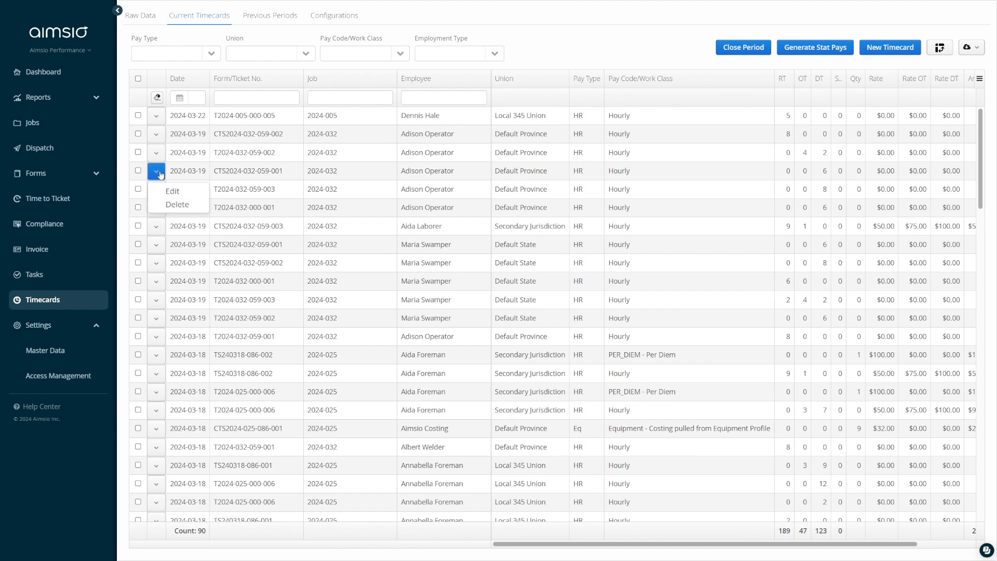
pyautogui.click(177, 205)
pyautogui.click(492, 307)
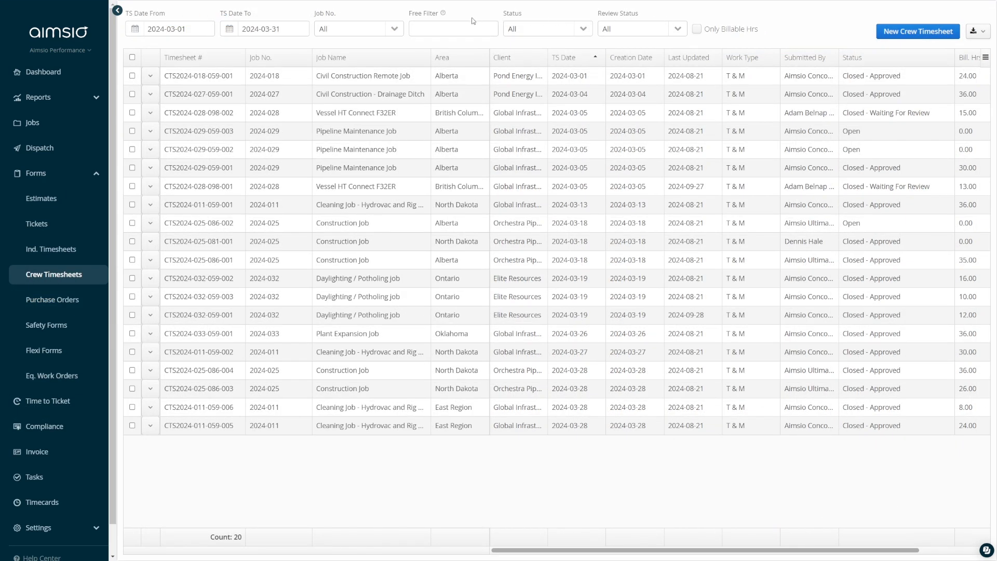
pyautogui.click(458, 30)
pyautogui.hotkey('ctrl', 'v')
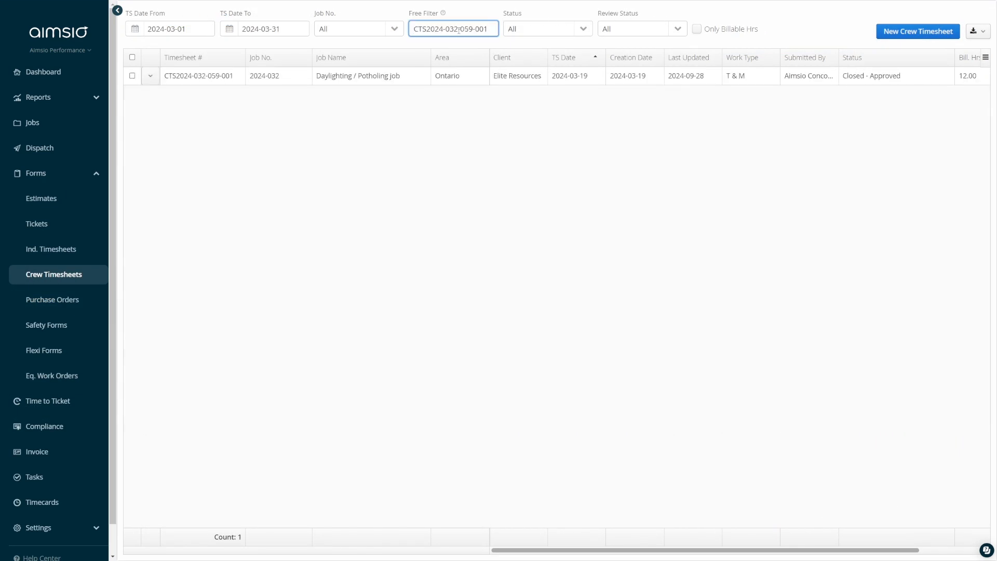
pyautogui.click(153, 80)
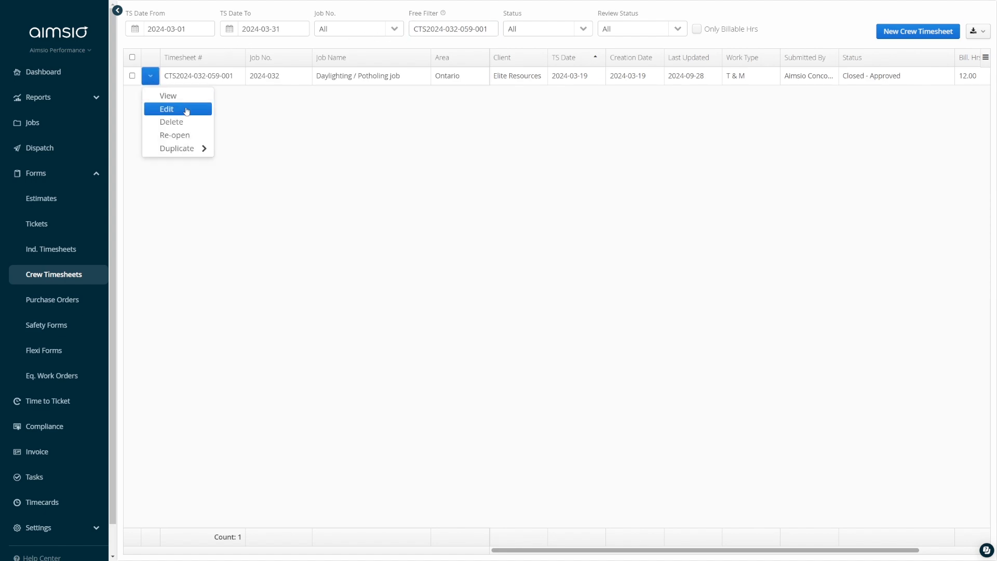
pyautogui.click(187, 111)
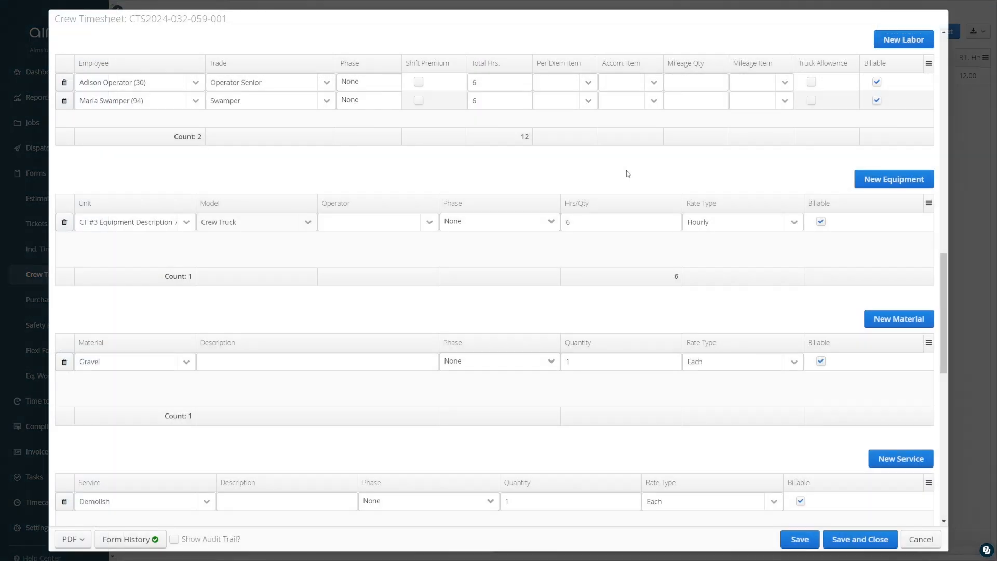
# Set the Operator Senior's total hours to 8 in the crew timesheet's labor list
pyautogui.doubleClick(469, 83)
pyautogui.write('8')
pyautogui.click(535, 164)
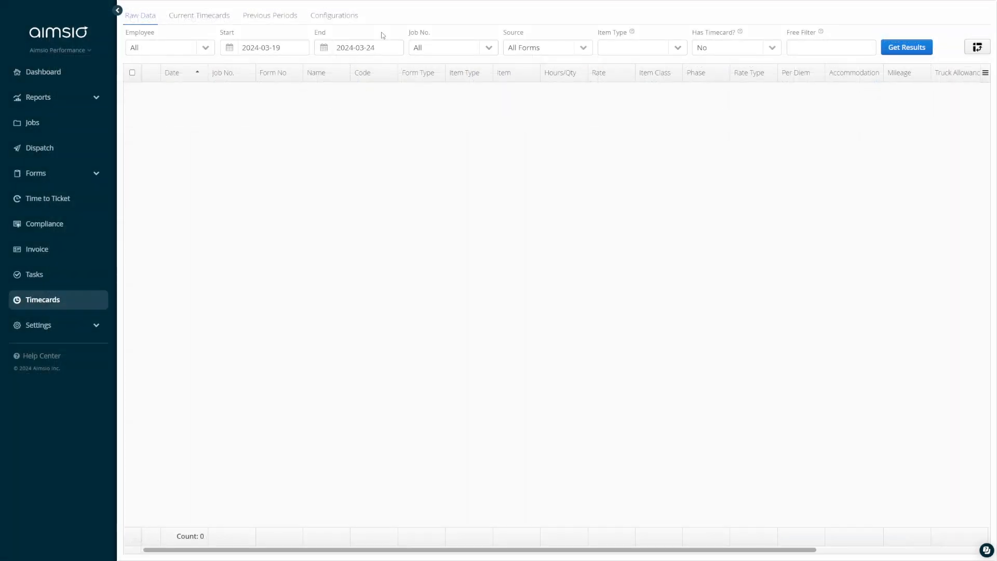
# Retrieve the raw data without timecards from 2024-03-19 to 2024-03-24 for the employee whose hours were corrected
pyautogui.click(149, 48)
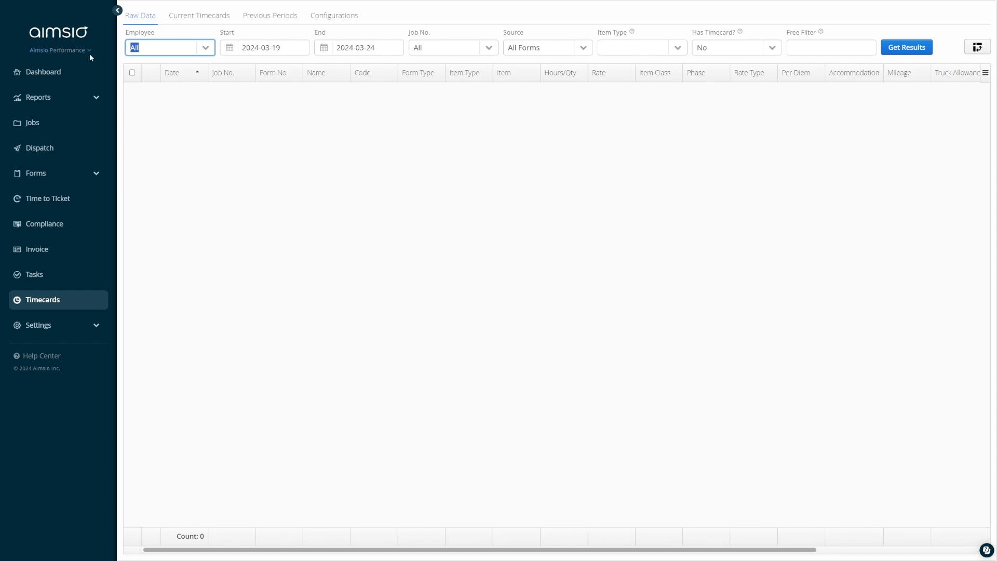
pyautogui.write('Adis')
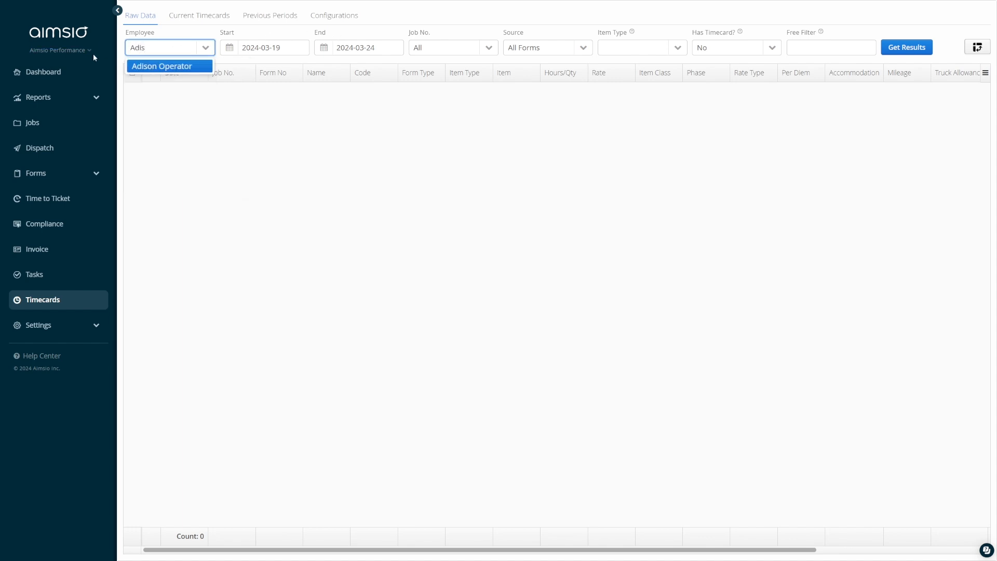
pyautogui.click(144, 64)
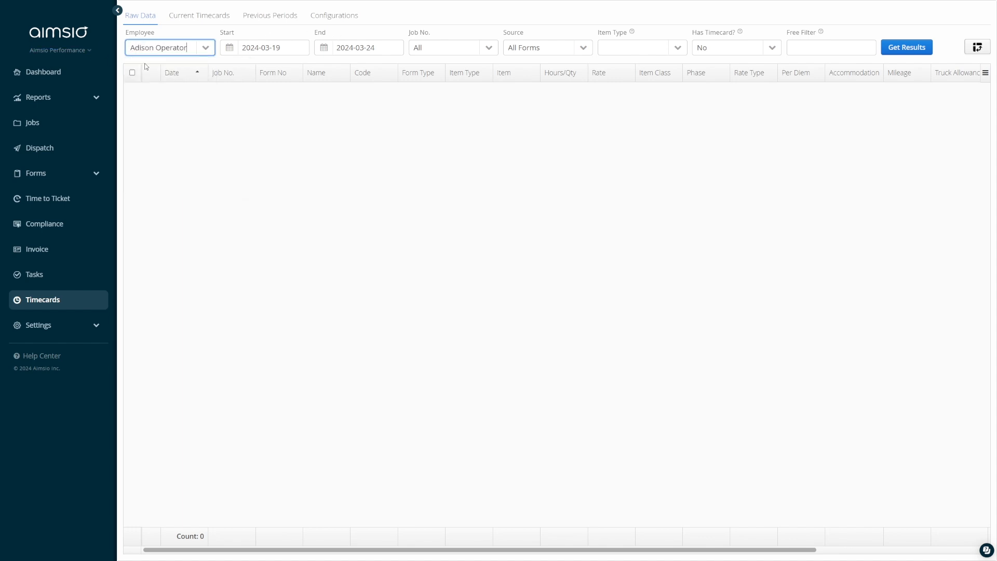
pyautogui.click(891, 45)
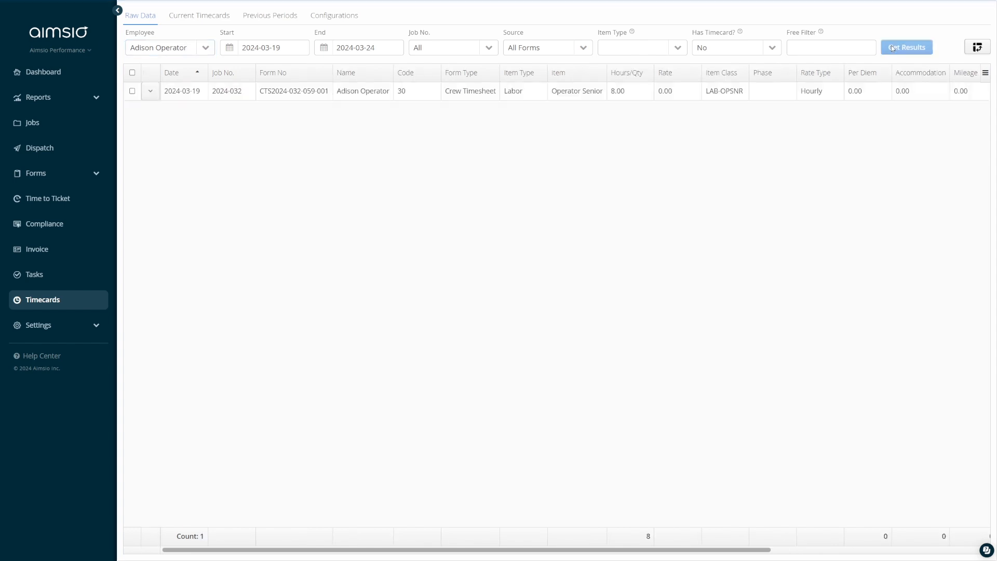
pyautogui.click(132, 92)
pyautogui.rightClick(251, 93)
pyautogui.click(308, 115)
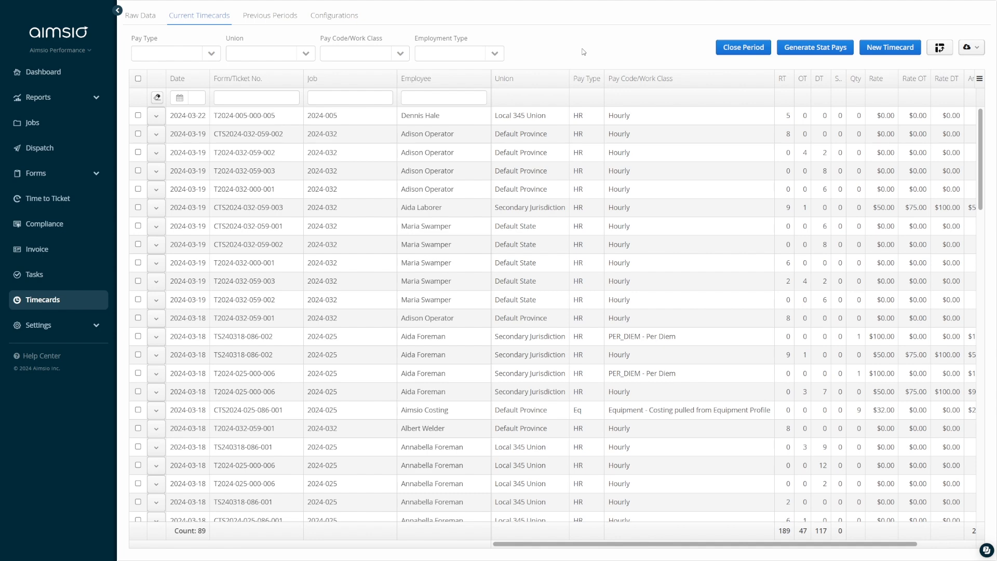
# Start a new manual timecard for the same employee with pay type HR
pyautogui.click(885, 50)
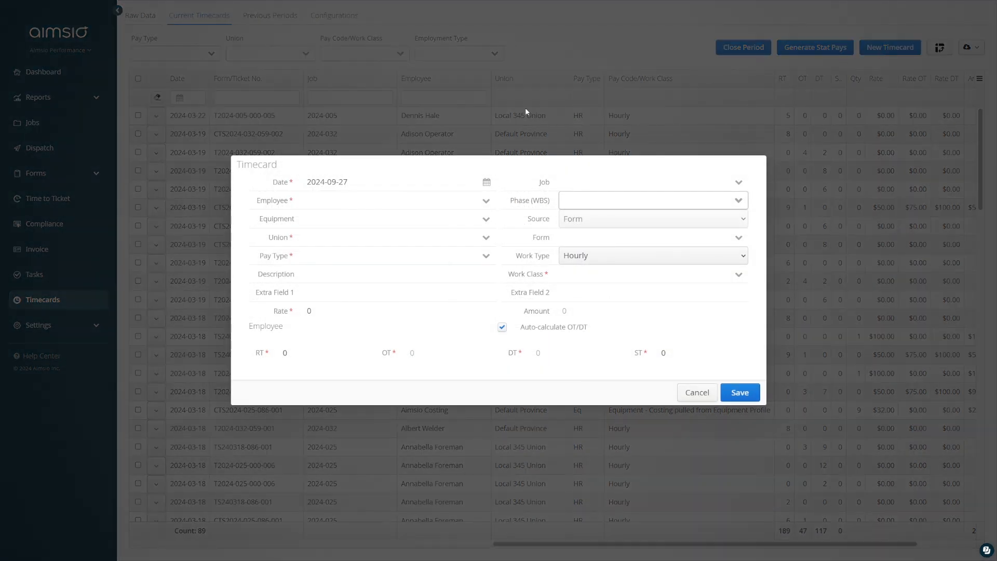
pyautogui.click(388, 196)
pyautogui.write('Adison')
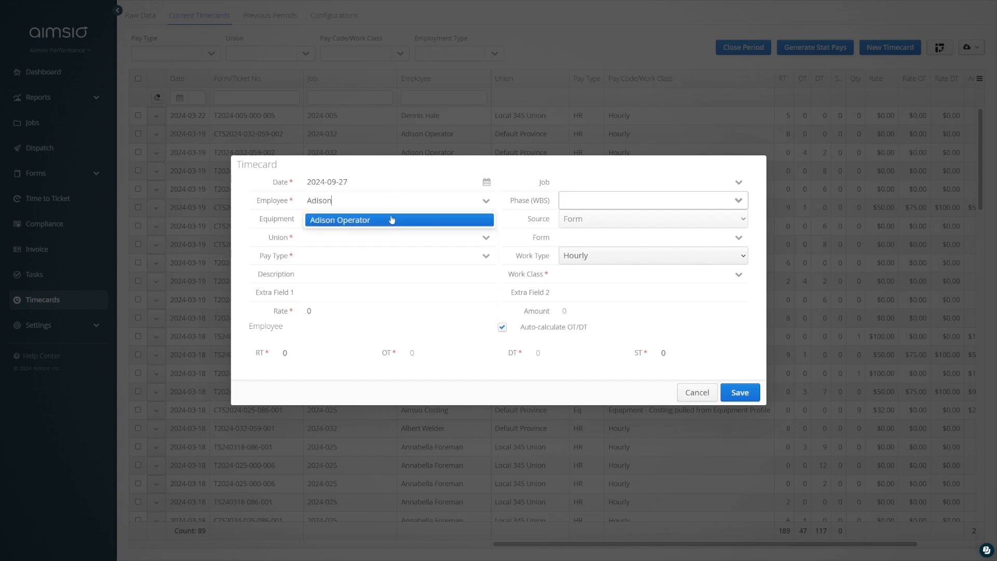
pyautogui.click(391, 220)
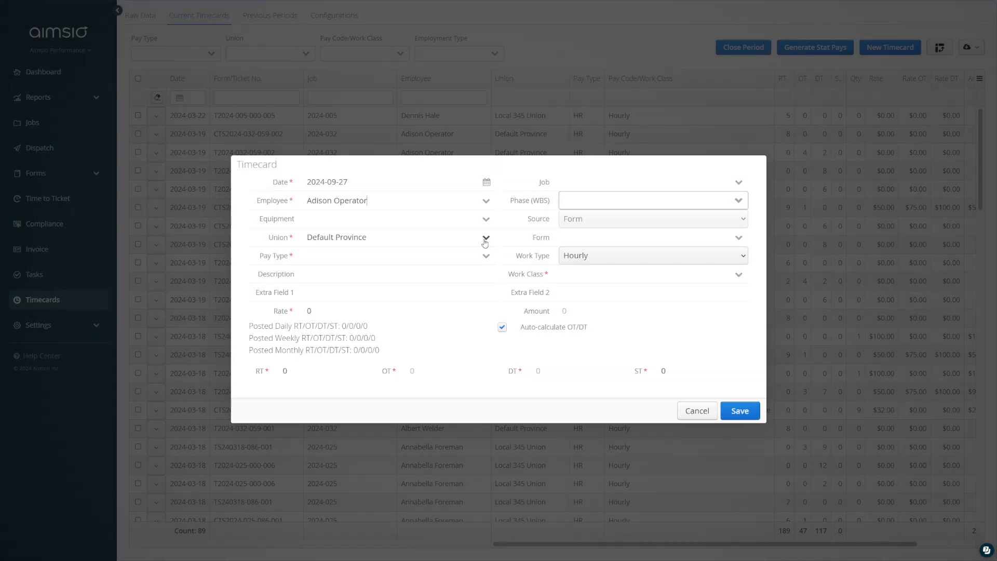
pyautogui.click(485, 256)
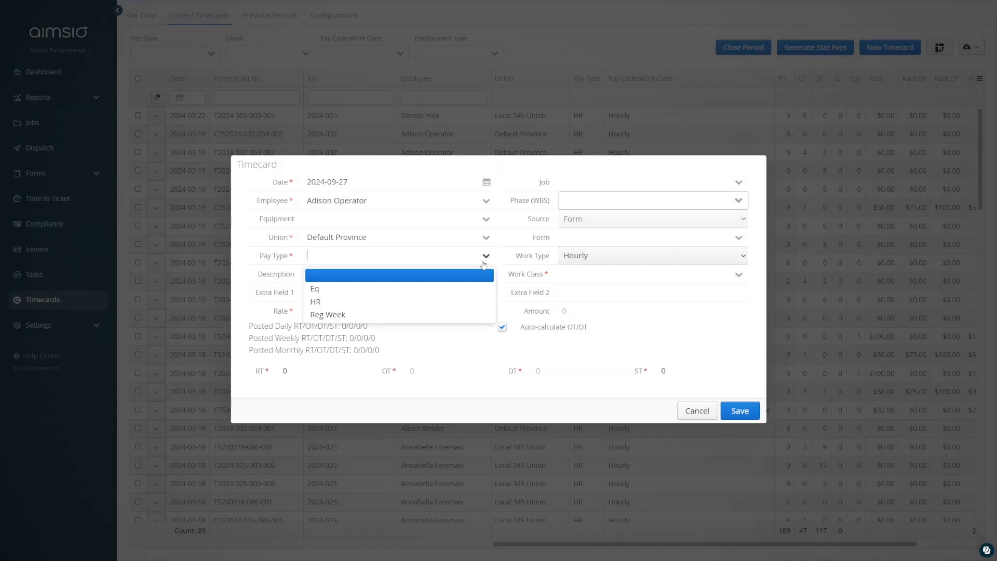
pyautogui.click(472, 301)
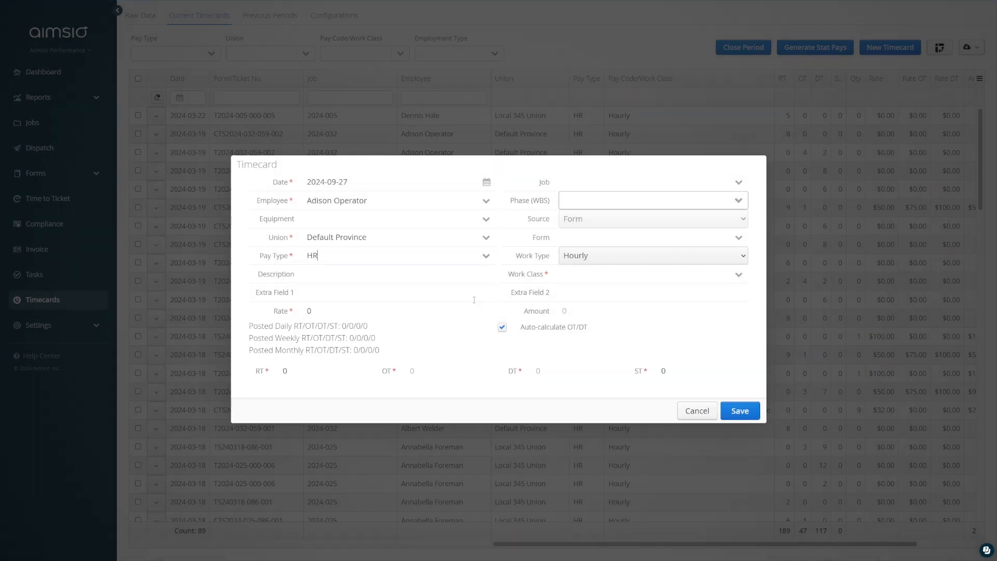
# Set the work class to Hourly, disable automatic OT/DT calculation and enter 8 regular-time hours
pyautogui.click(737, 278)
pyautogui.click(722, 333)
pyautogui.click(502, 327)
pyautogui.click(300, 369)
pyautogui.press('BackSpace')
pyautogui.write('8')
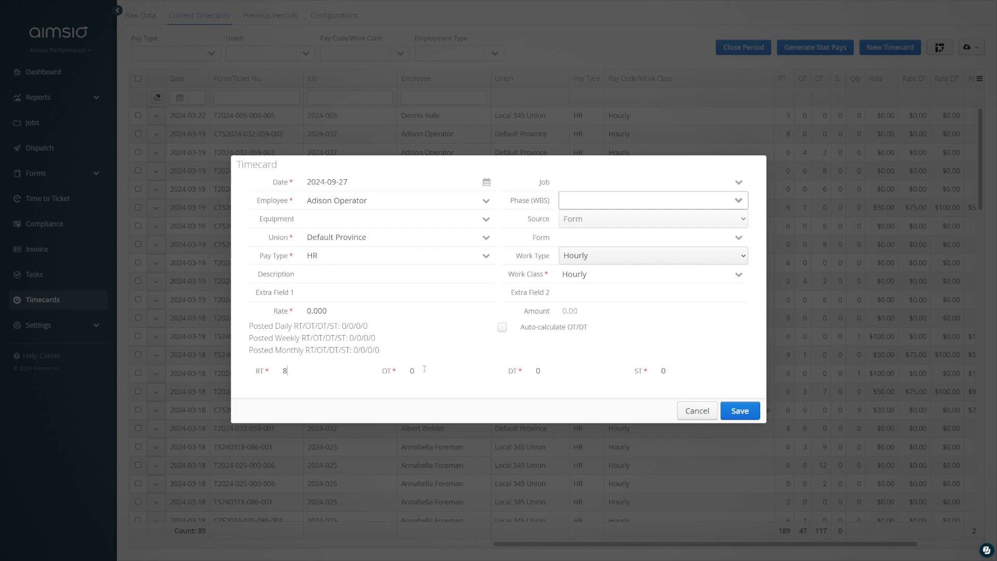